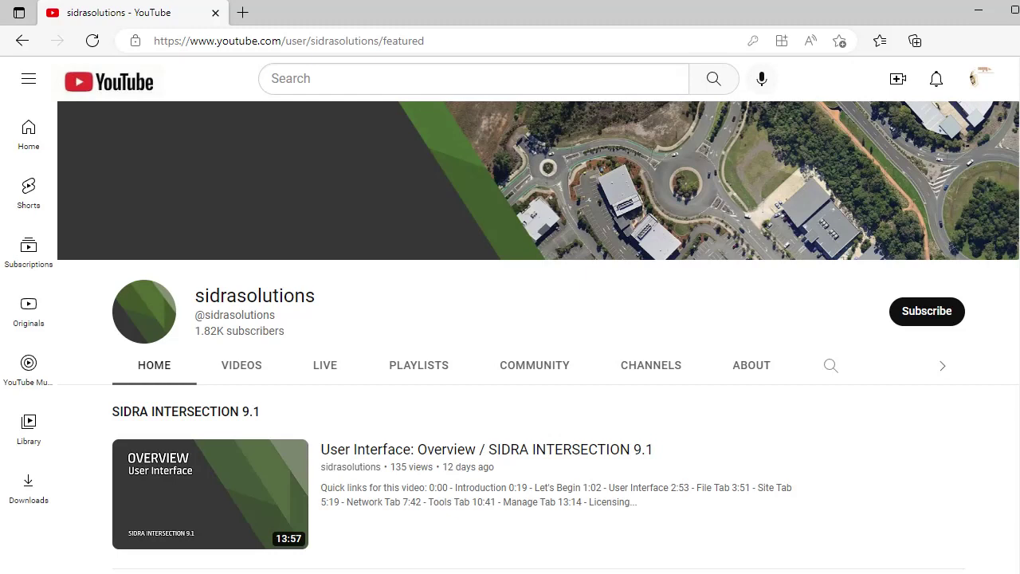
Subscribe to the sidrasolutions YouTube channel from its channel page
left_click(956, 318)
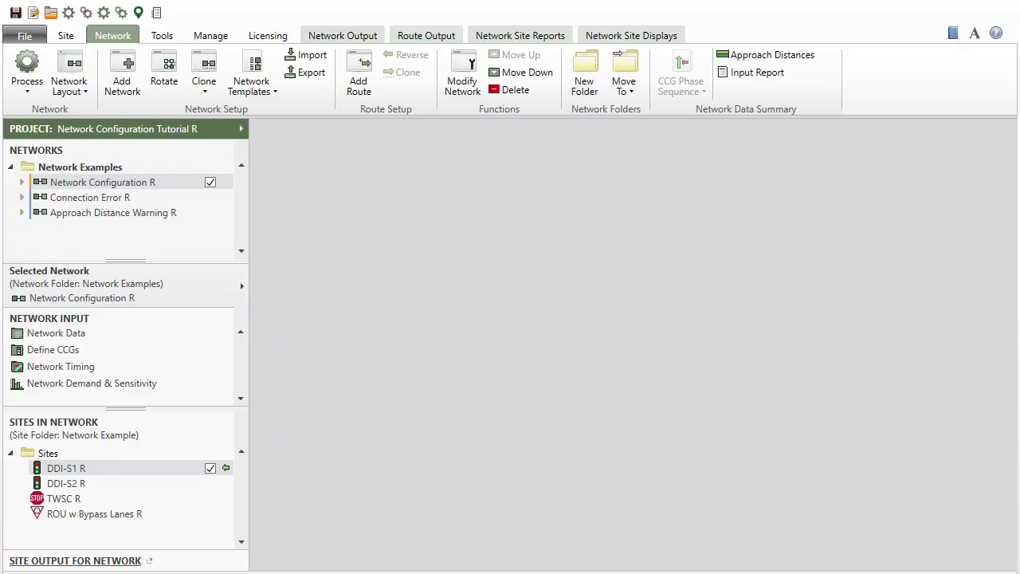
left_click(70, 36)
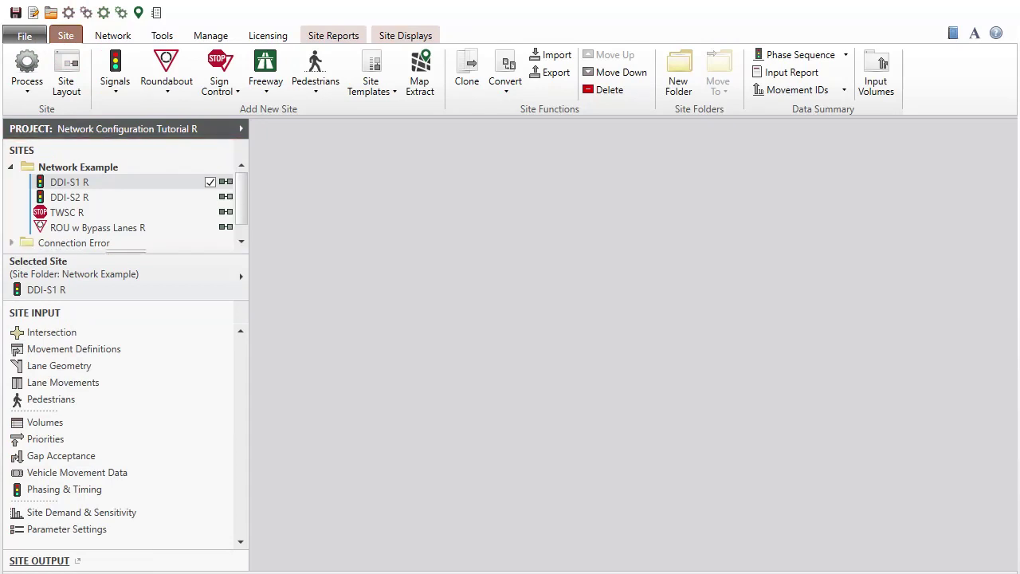
left_click(130, 37)
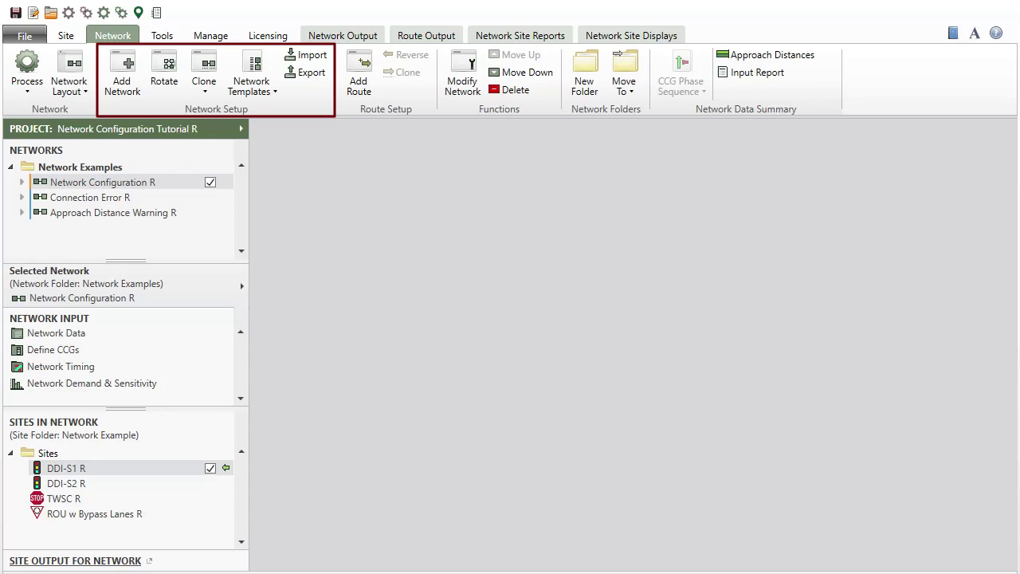
left_click(276, 94)
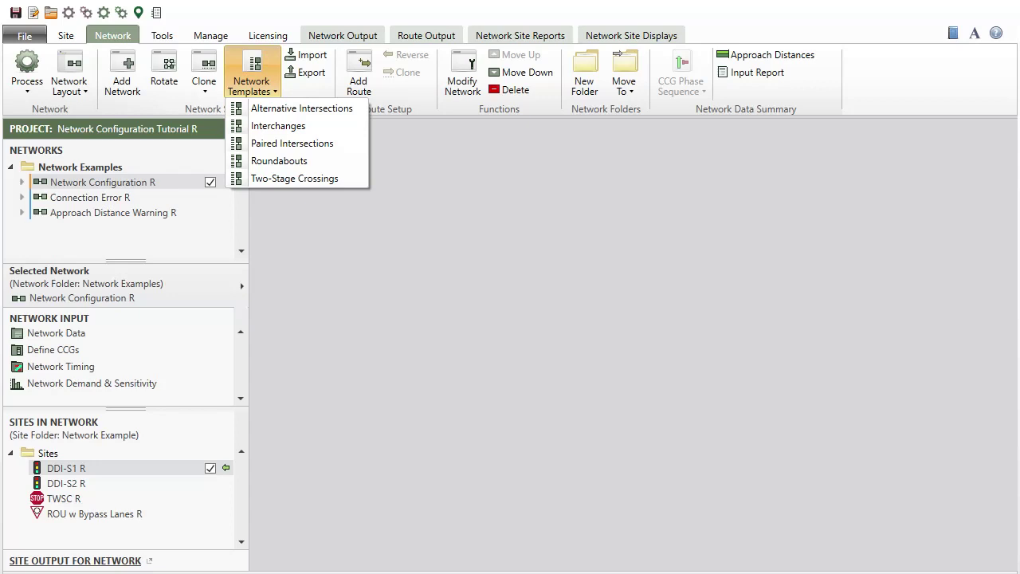
key("Escape")
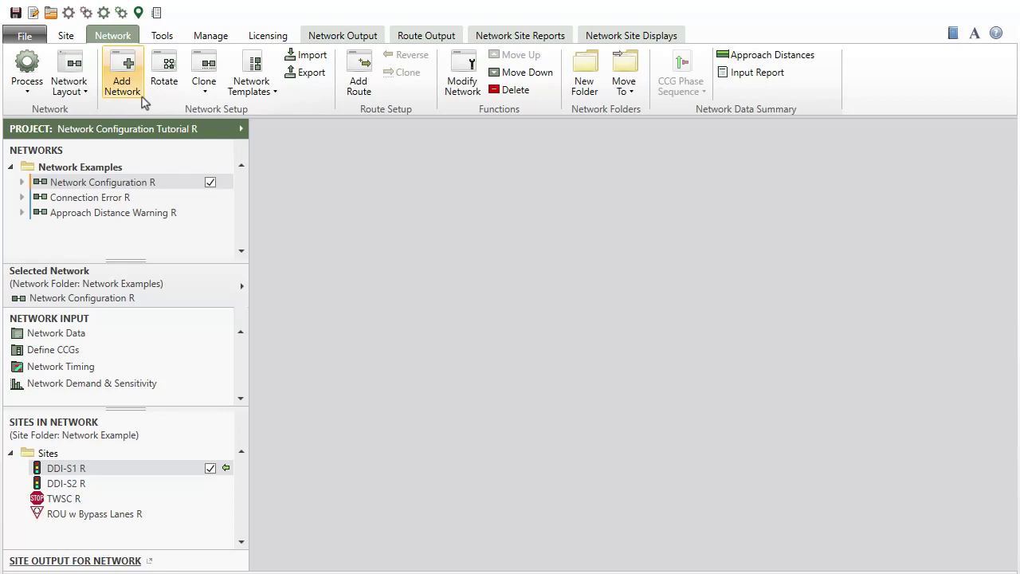
Add a new network and rename it from Network1 to Network Config Demo
left_click(138, 94)
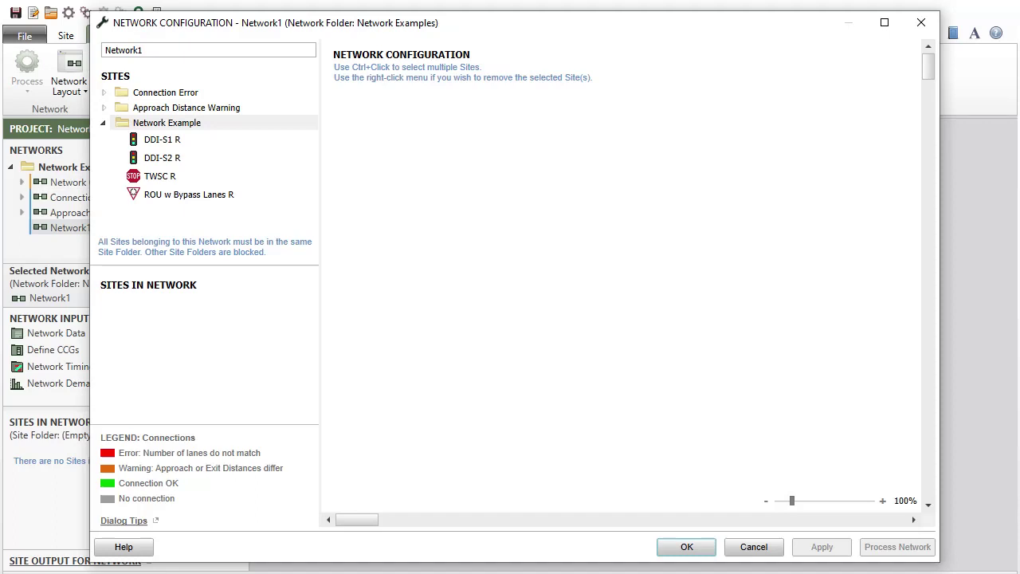
double_click(147, 50)
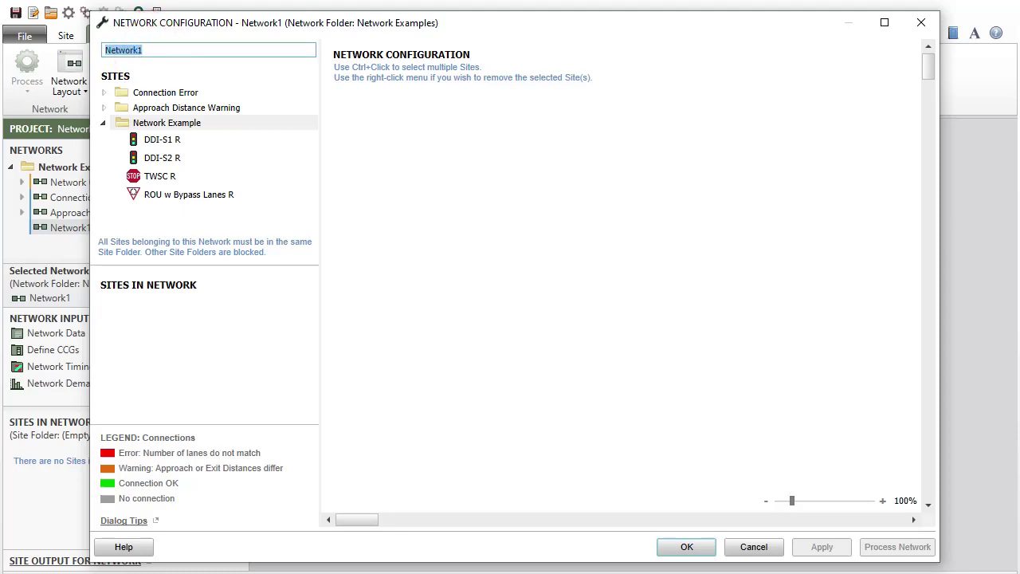
type("Network Config Demo")
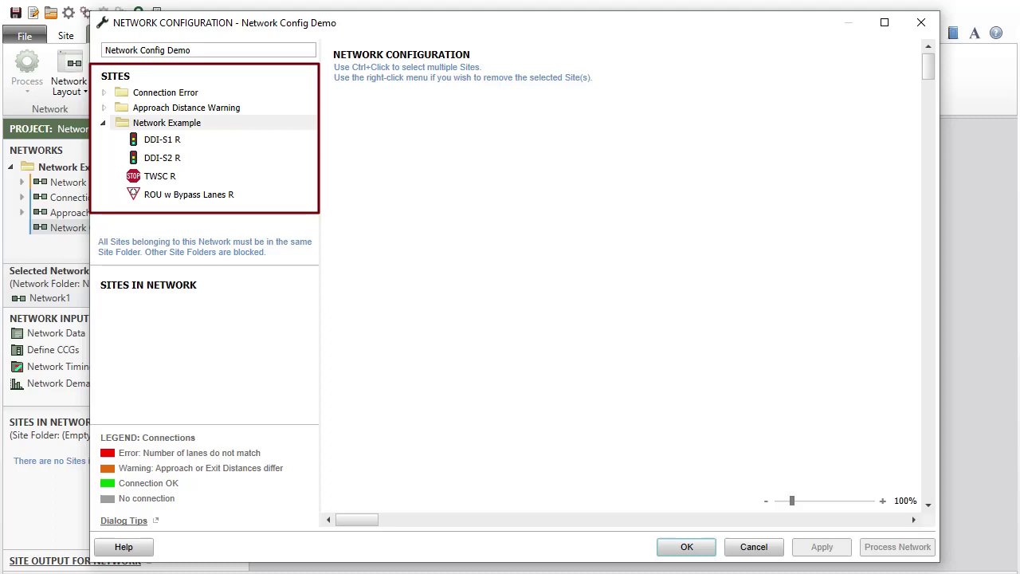
Place DDI-S1 R and DDI-S2 R side by side and connect S1's east approach to S2
left_click(206, 143)
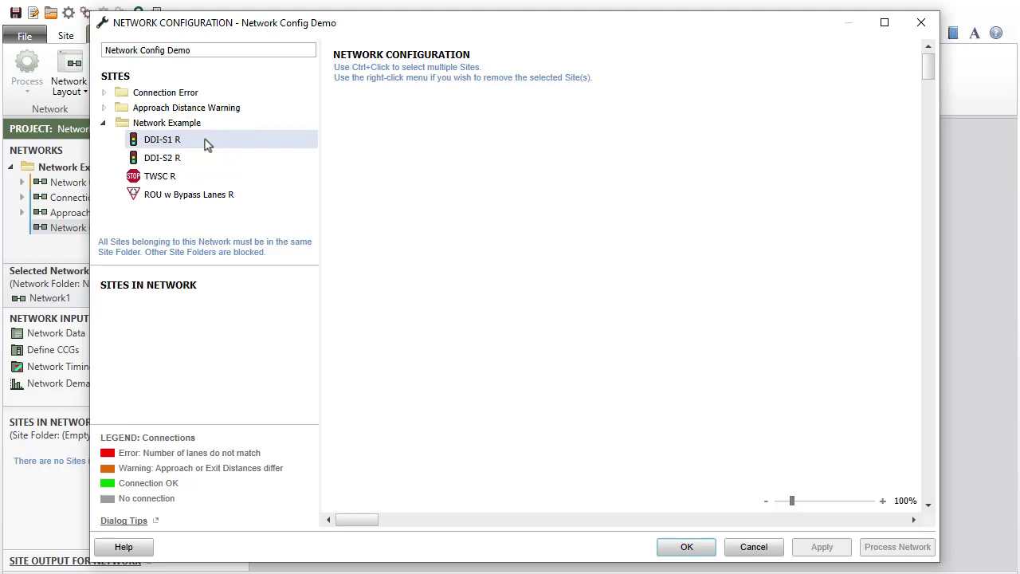
mouse_move(206, 144)
left_mouse_down()
mouse_move(376, 156)
mouse_move(401, 183)
mouse_move(396, 242)
left_mouse_up()
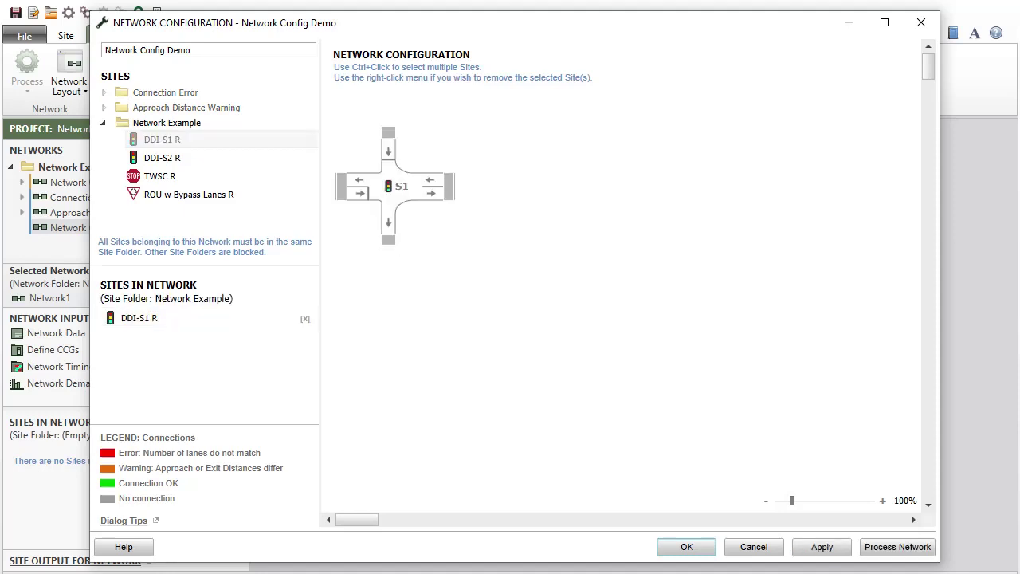
left_click_drag(218, 158, 531, 236)
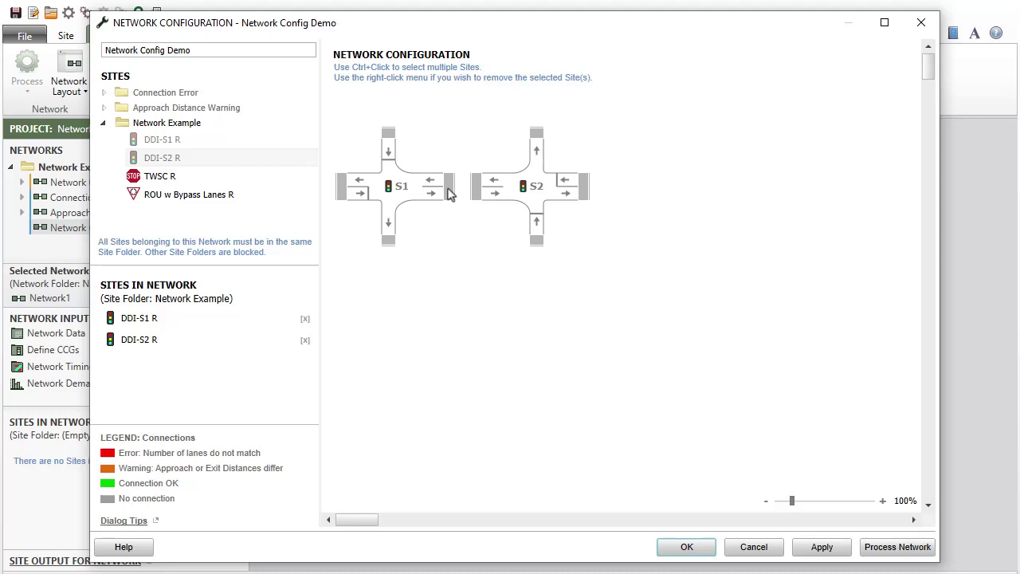
left_click(449, 194)
left_click_drag(448, 194, 476, 194)
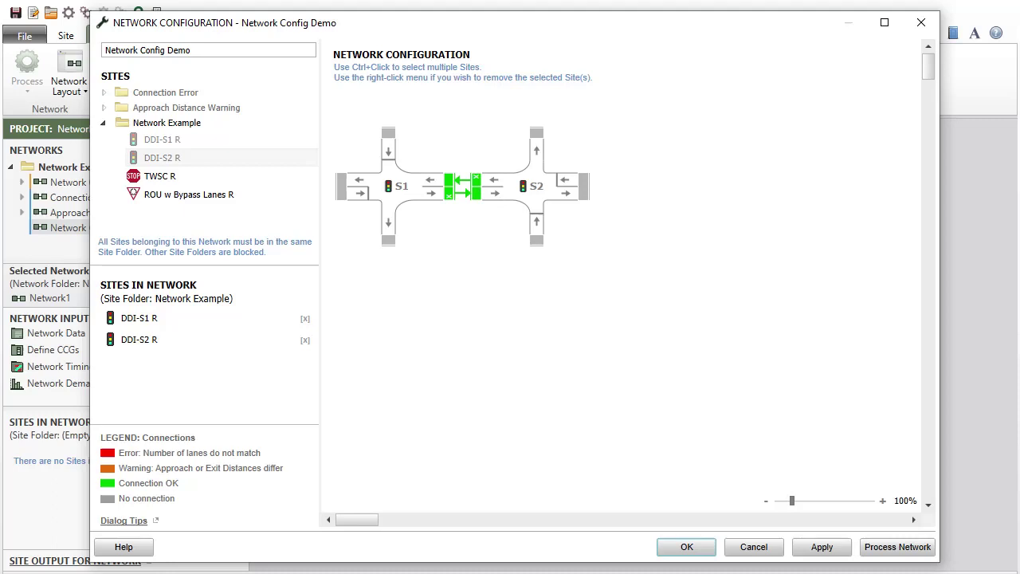
Add TWSC R as site 3 and ROU w Bypass Lanes R as site 4, linking S2–3–4
left_click(245, 179)
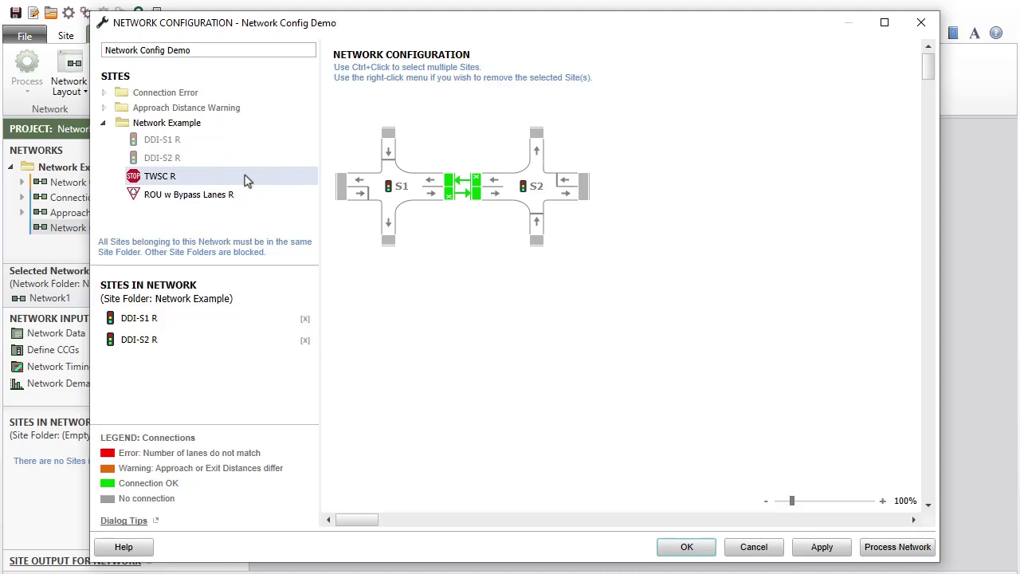
left_click_drag(246, 180, 655, 239)
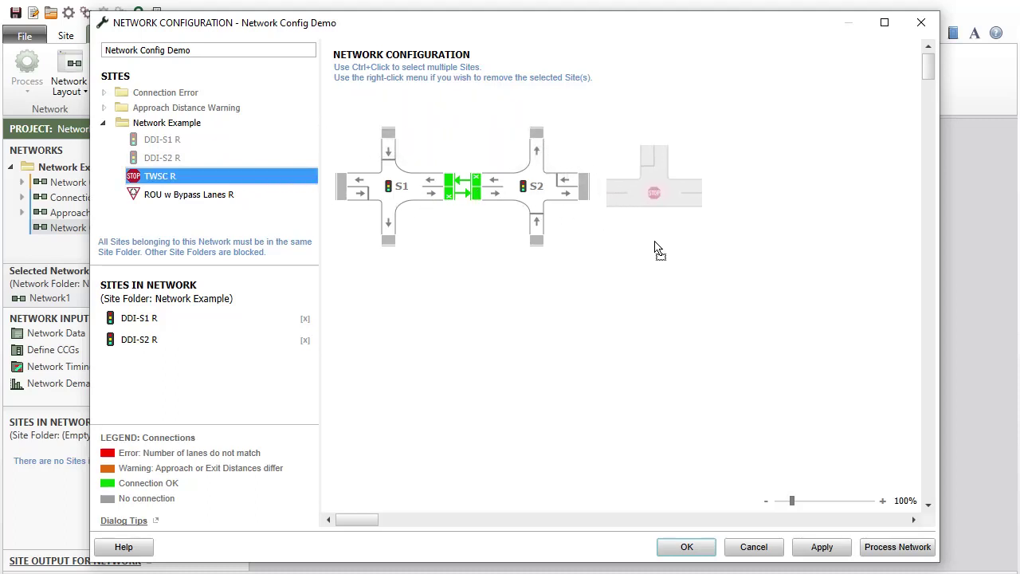
left_click_drag(655, 247, 659, 250)
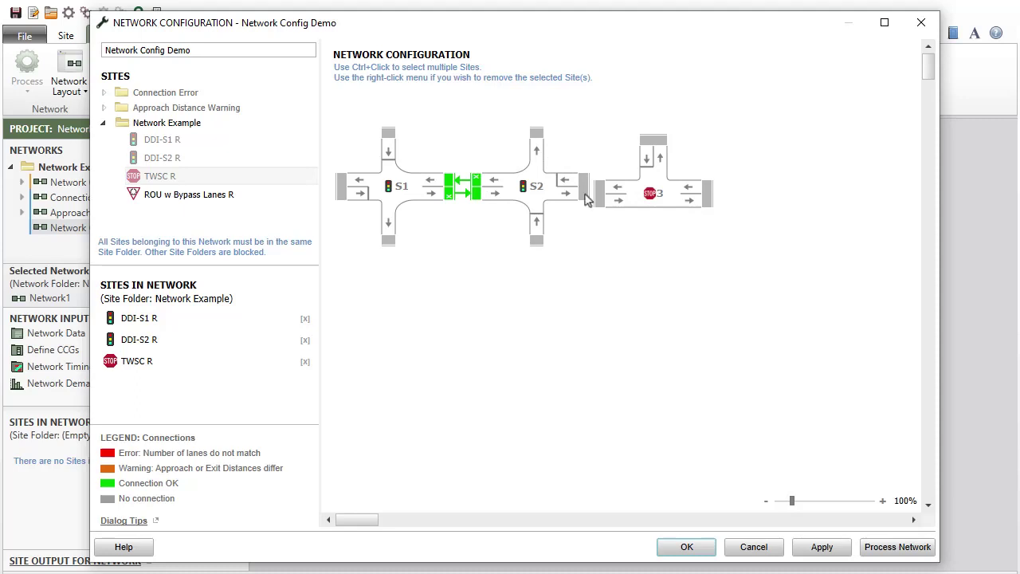
left_click_drag(586, 199, 600, 199)
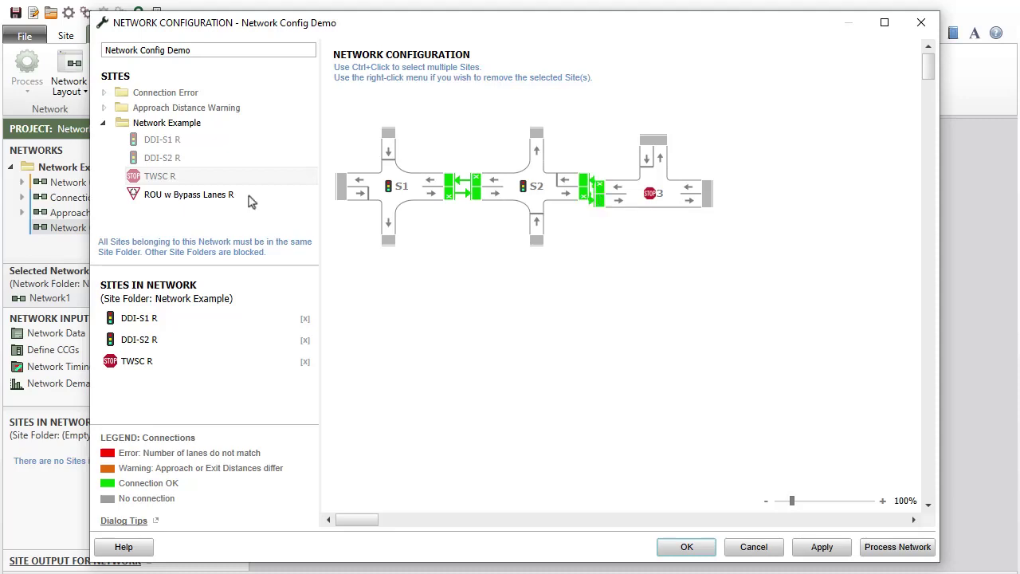
left_click_drag(250, 200, 838, 247)
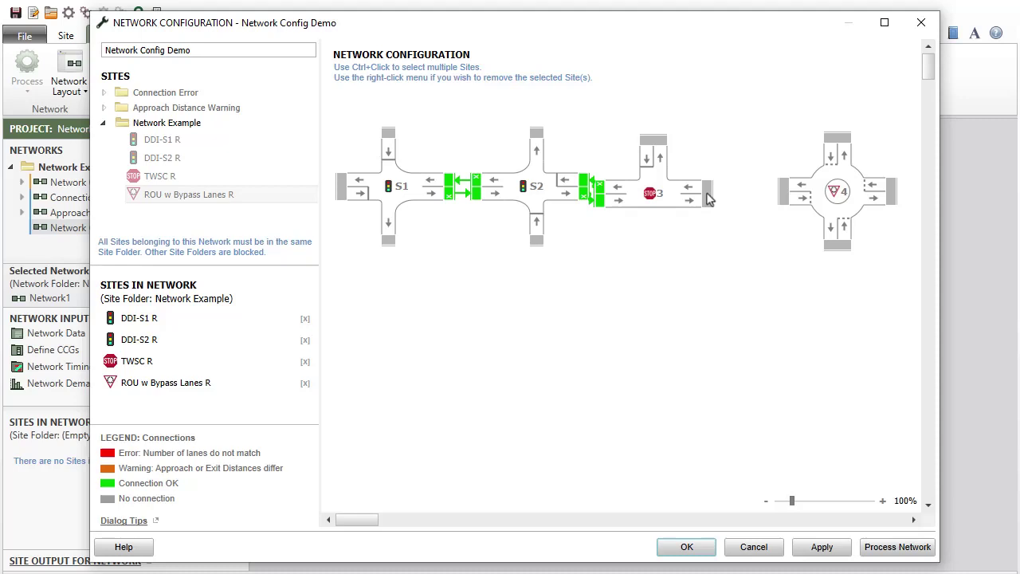
left_click_drag(707, 194, 781, 194)
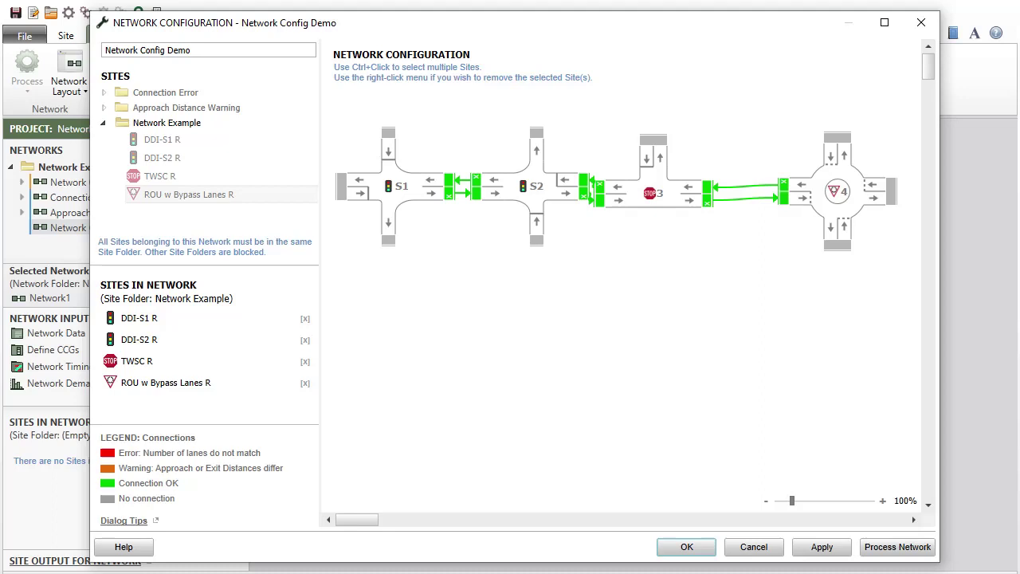
Line up roundabout site 4 with the other sites in the diagram
left_click(634, 195)
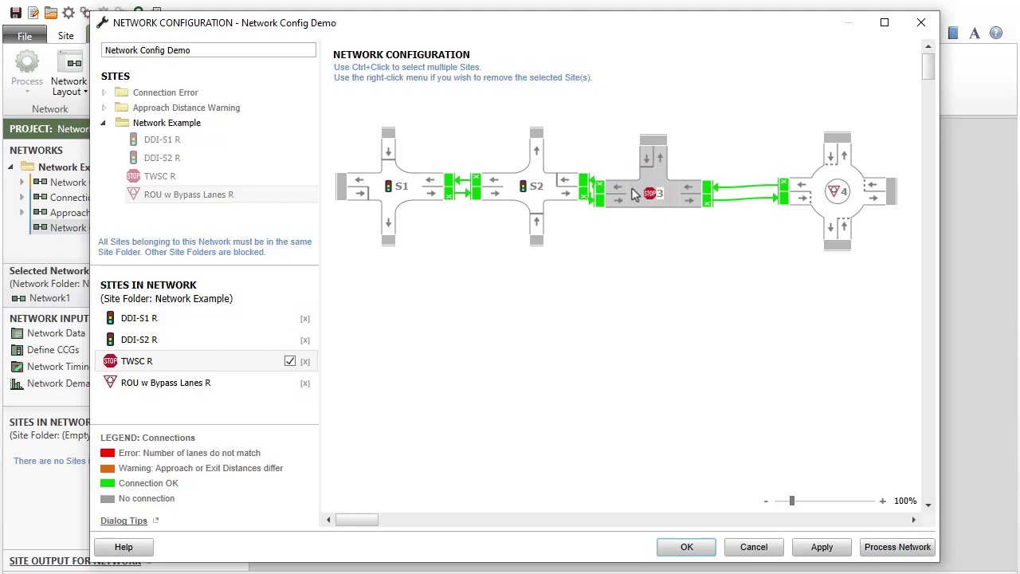
left_click(634, 195)
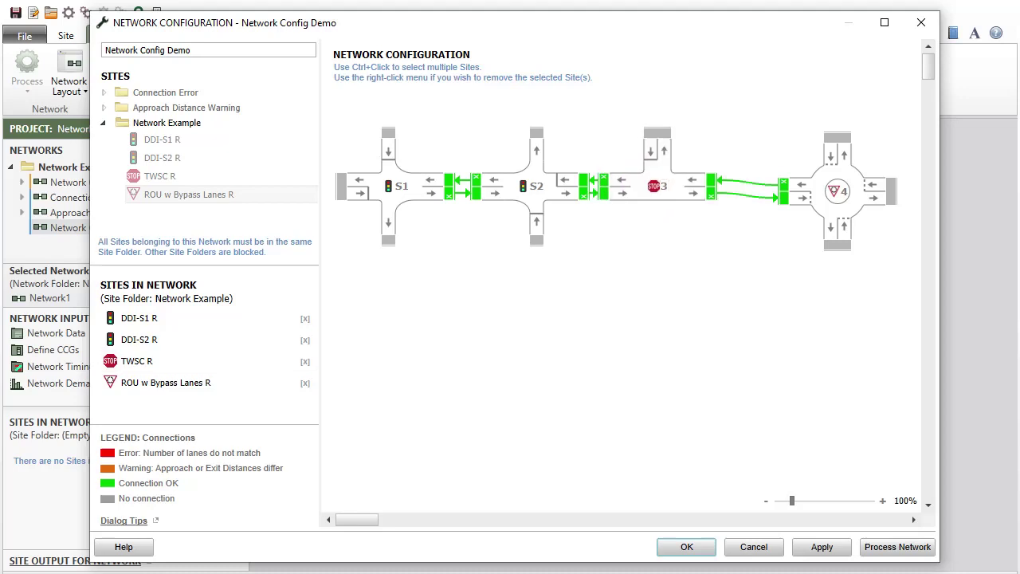
left_click(824, 204)
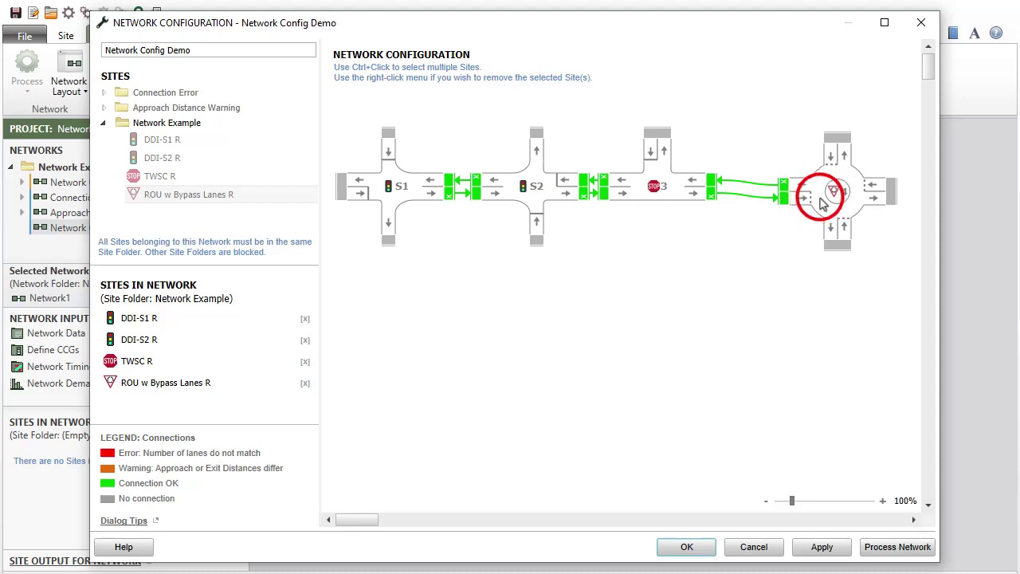
mouse_move(823, 204)
left_mouse_down()
mouse_move(821, 163)
mouse_move(821, 220)
mouse_move(821, 201)
left_mouse_up()
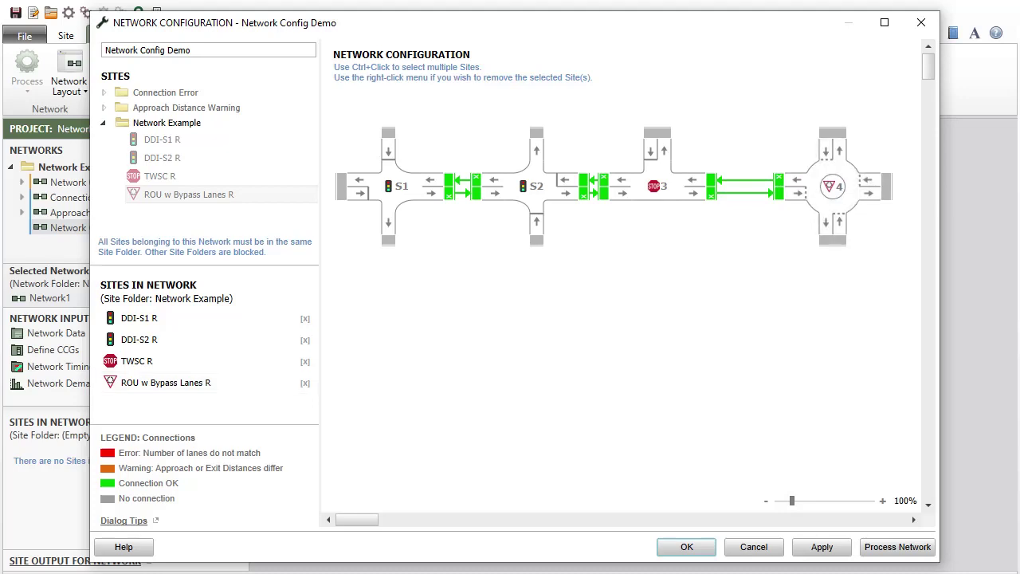
Reconnect site 3 to site 4 and re-establish the S1–S2 link as Connection OK
left_click(413, 194)
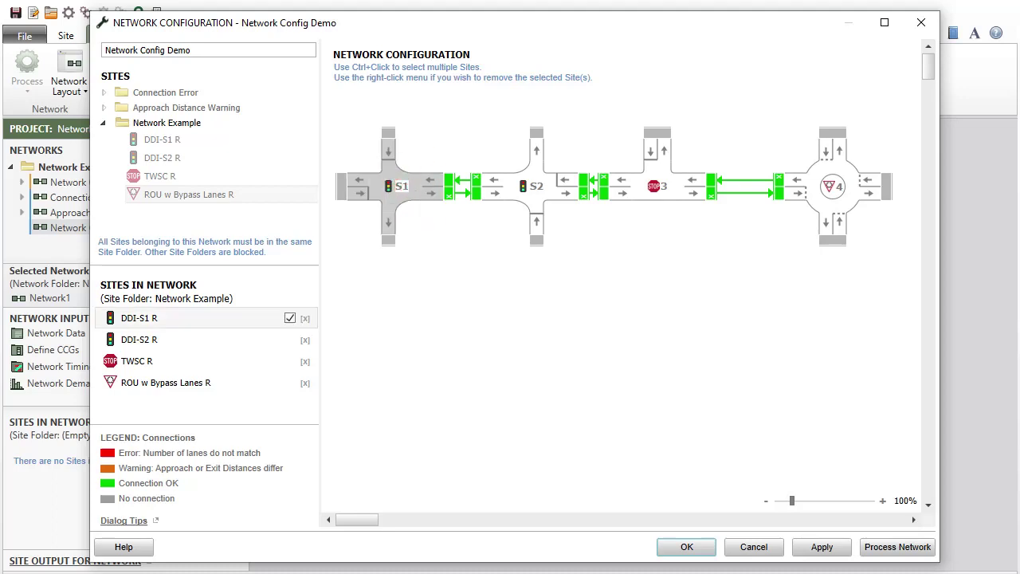
left_click(535, 204, "ctrl")
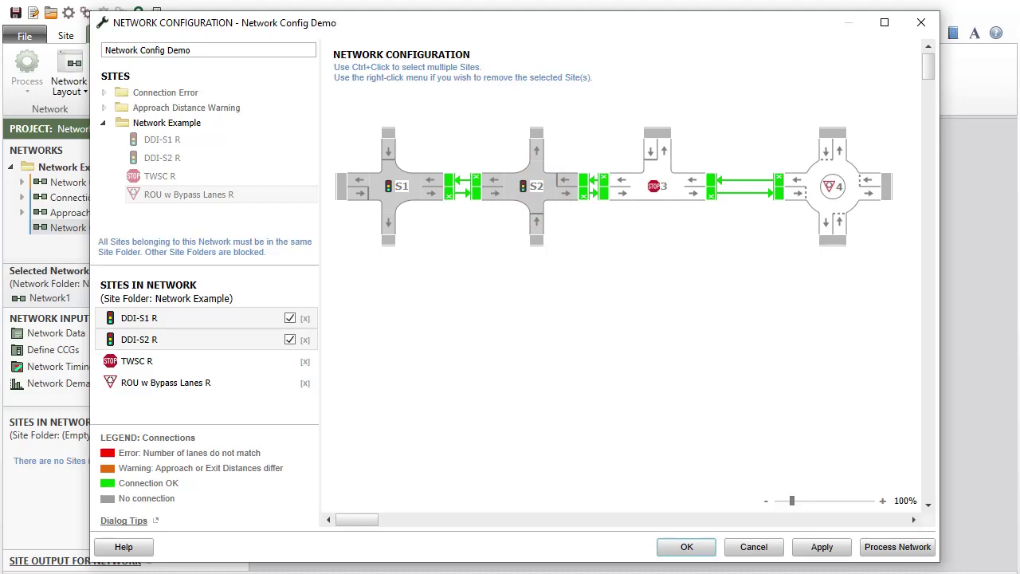
left_click(672, 191, "ctrl")
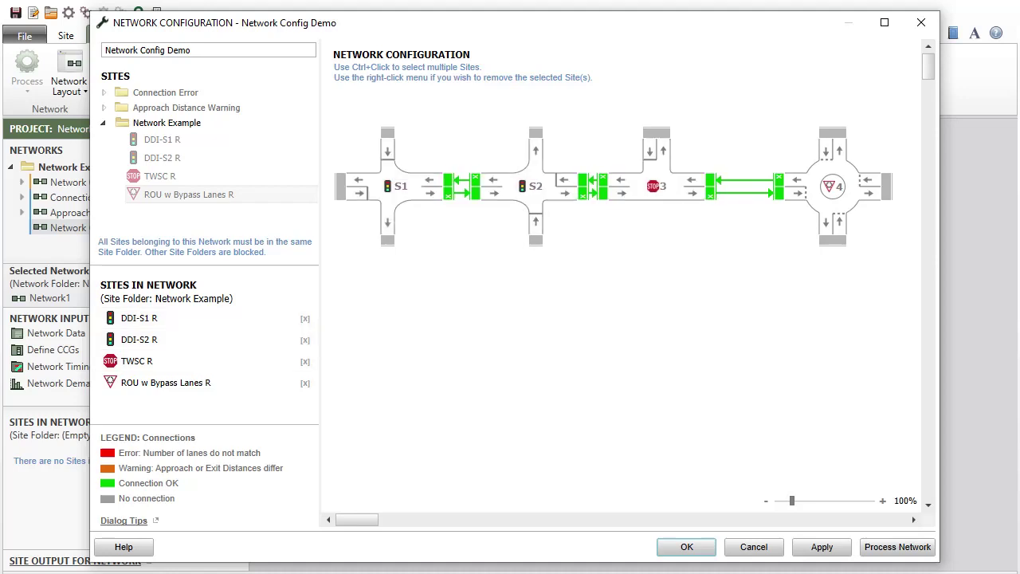
left_click(743, 199)
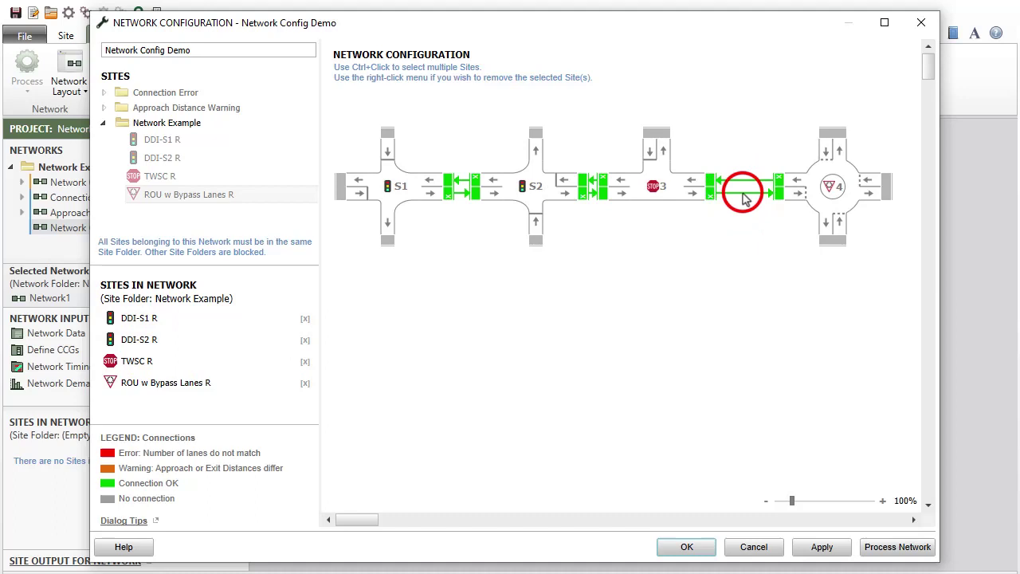
left_click_drag(743, 199, 747, 229)
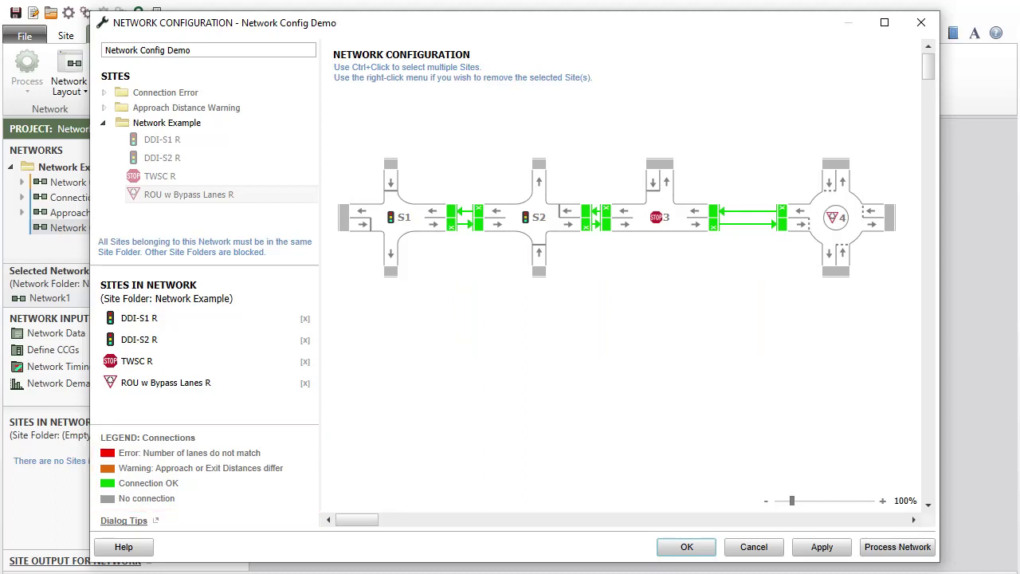
left_click(480, 216)
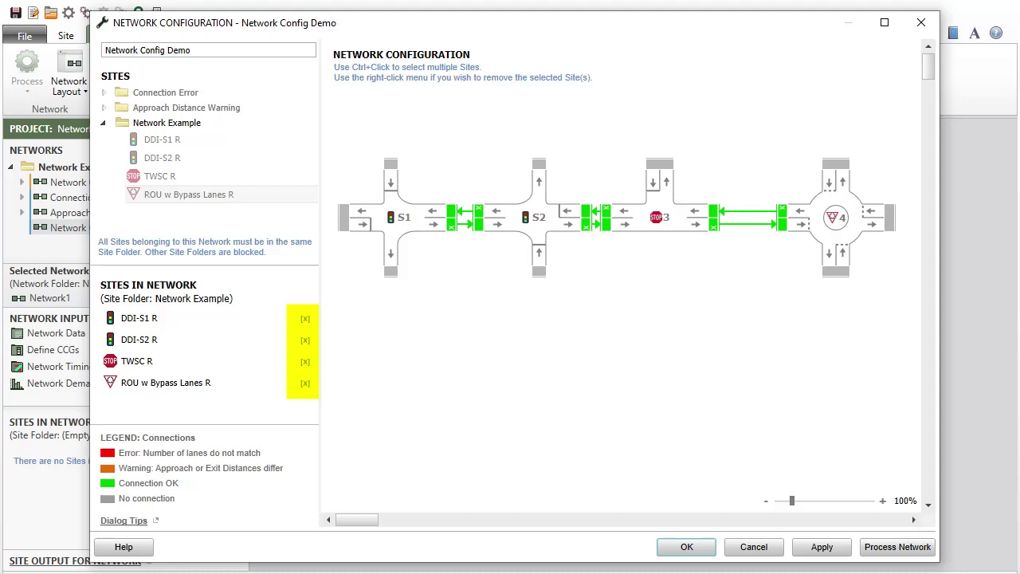
right_click(256, 318)
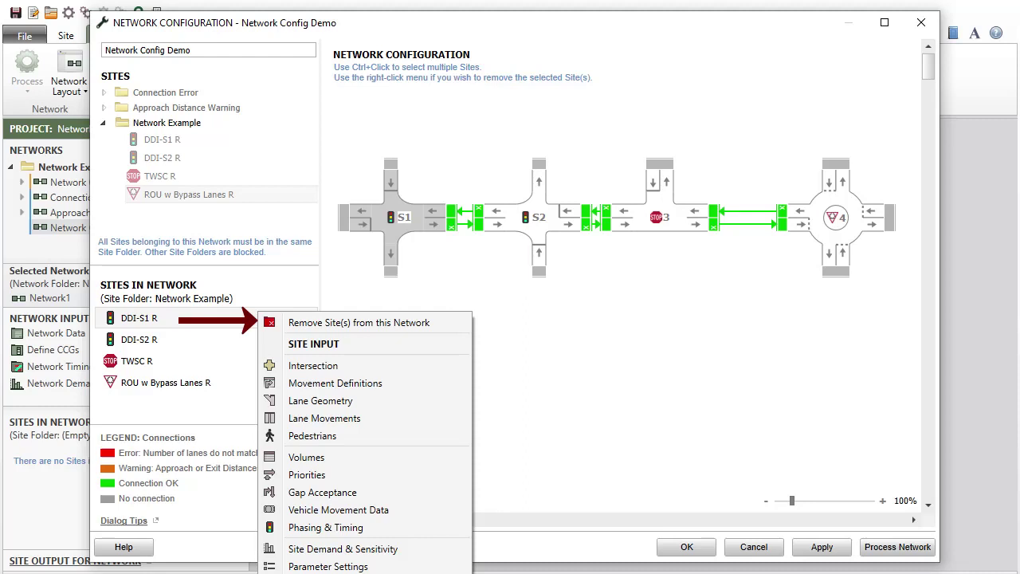
key("Escape")
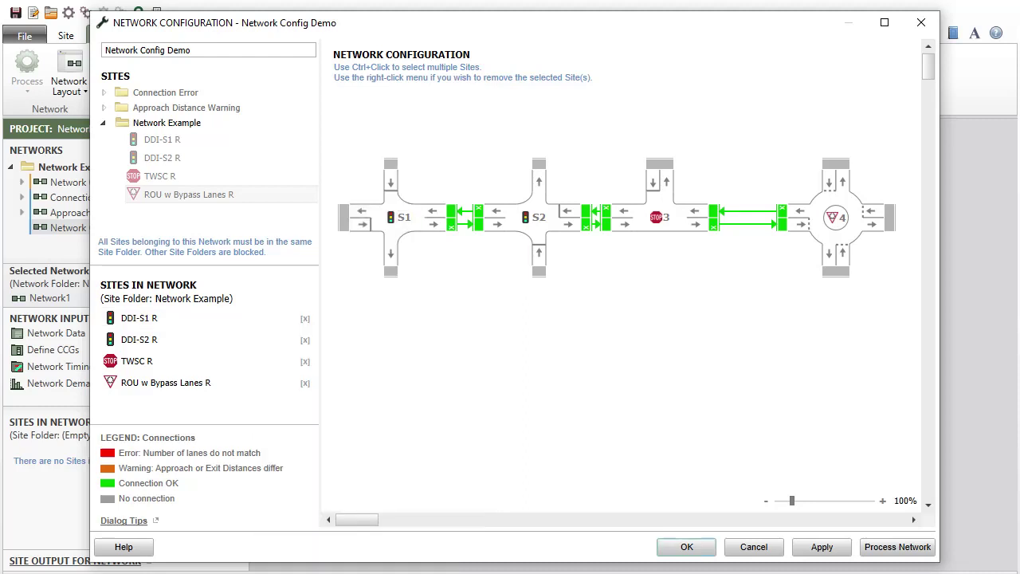
right_click(642, 220)
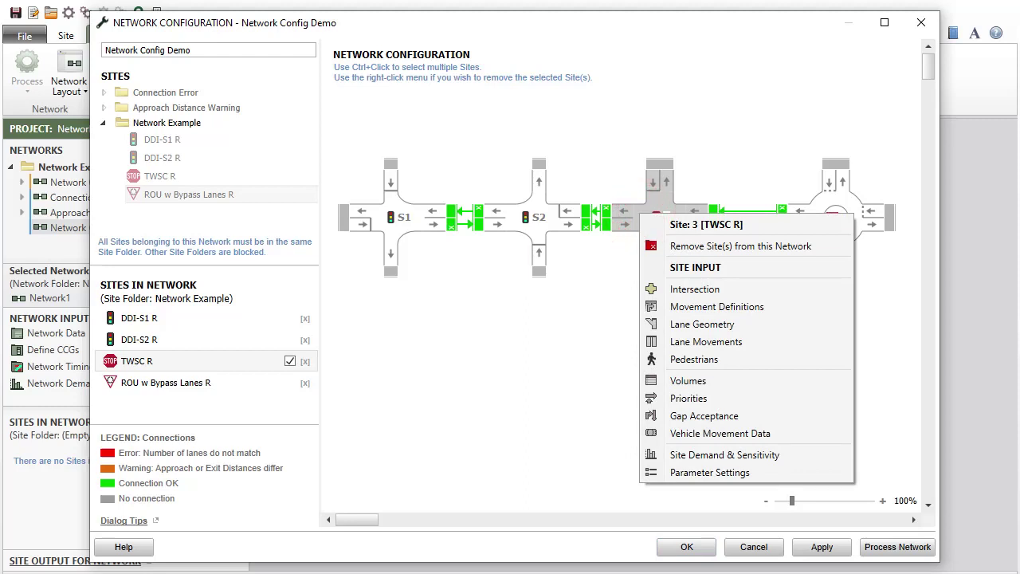
left_click(826, 247)
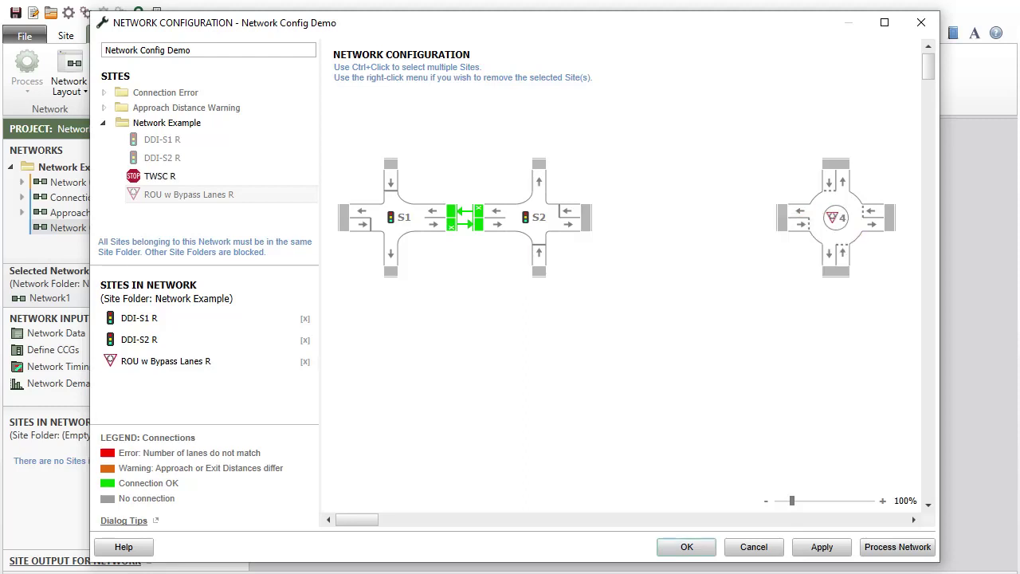
left_click(160, 176)
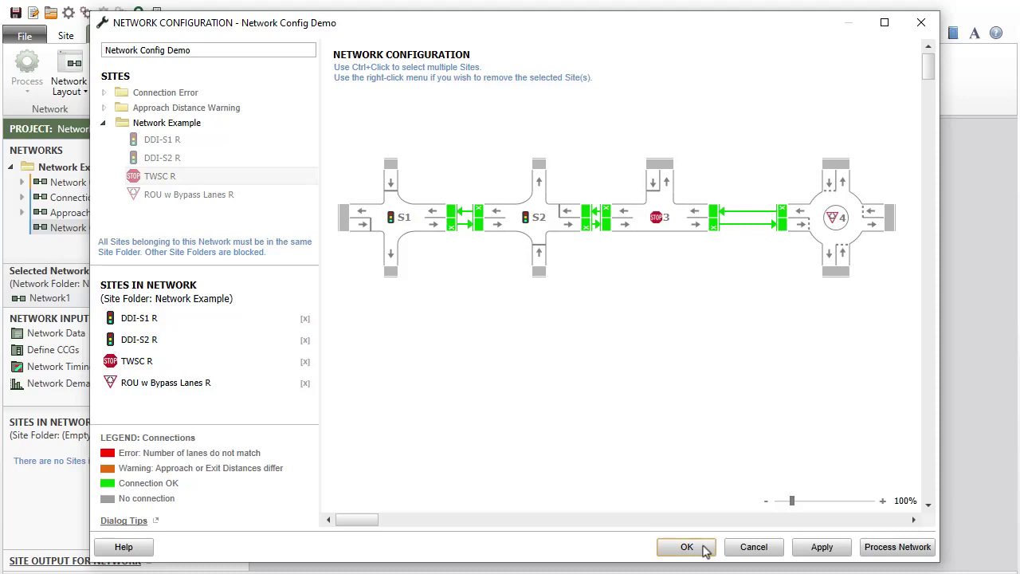
Confirm the Network Config Demo configuration and view its network layout drawing
left_click(687, 547)
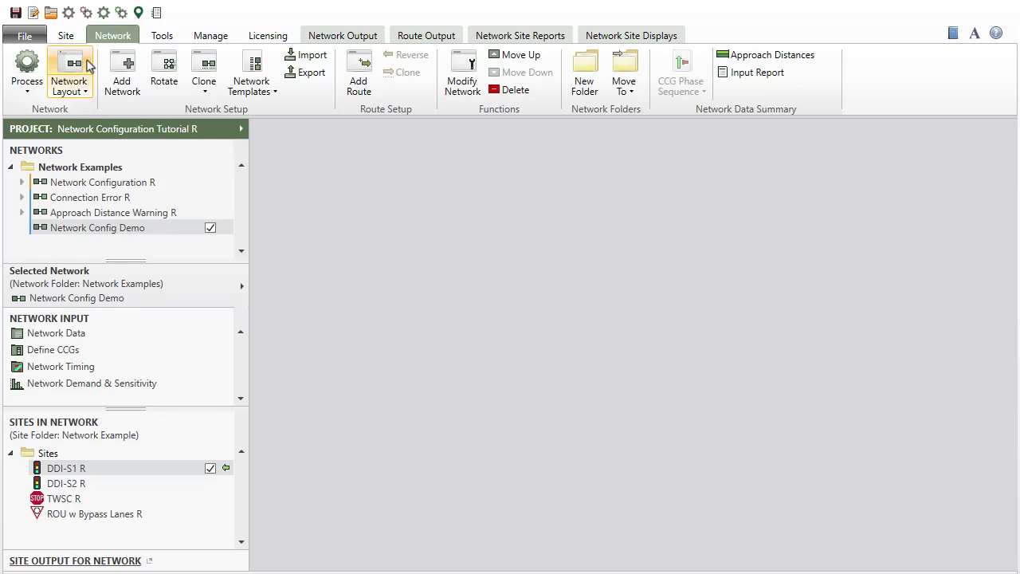
left_click(88, 65)
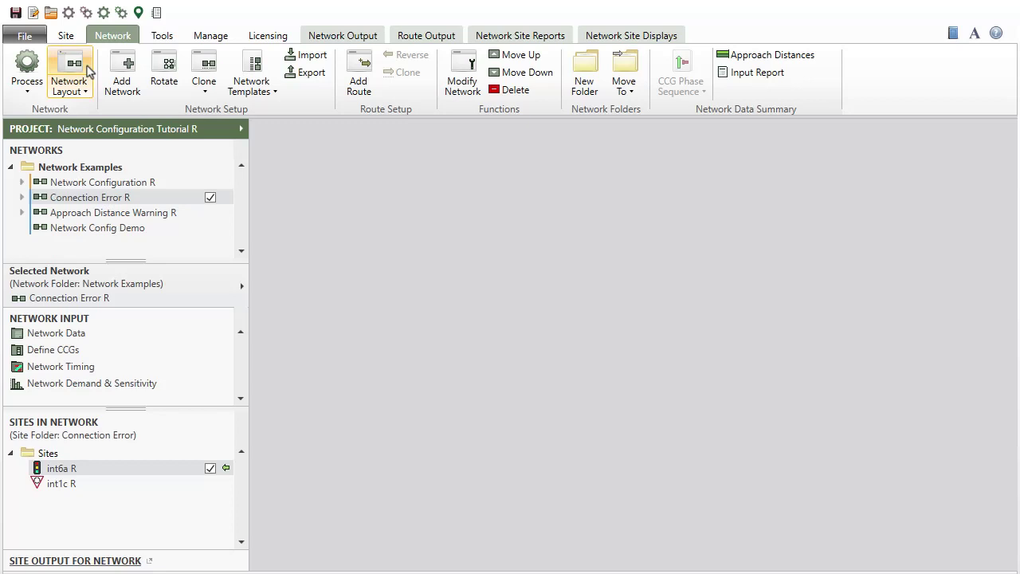
Display the Connection Error R layout and open its network configuration showing the lane-mismatch link
left_click(89, 71)
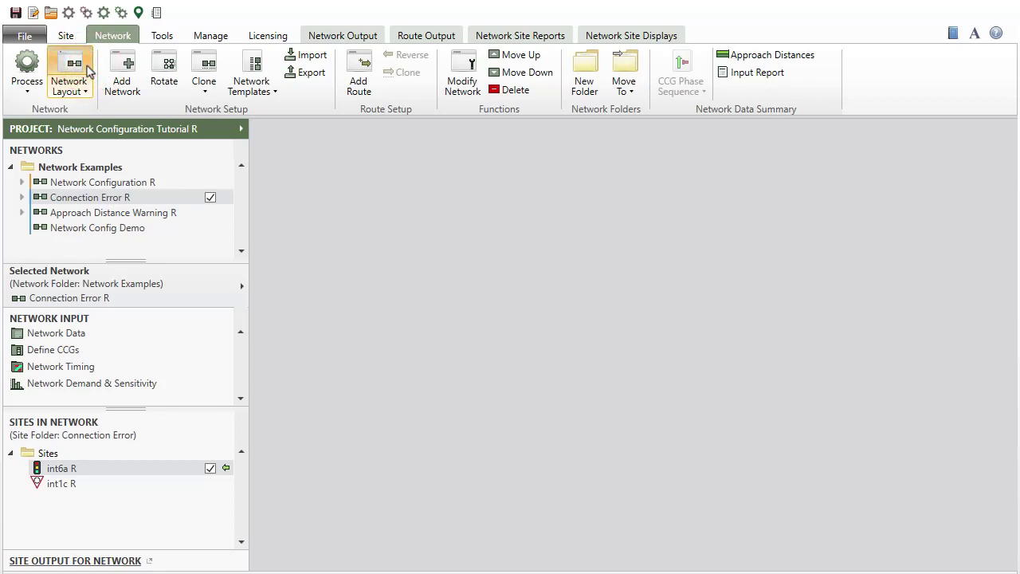
left_click(89, 70)
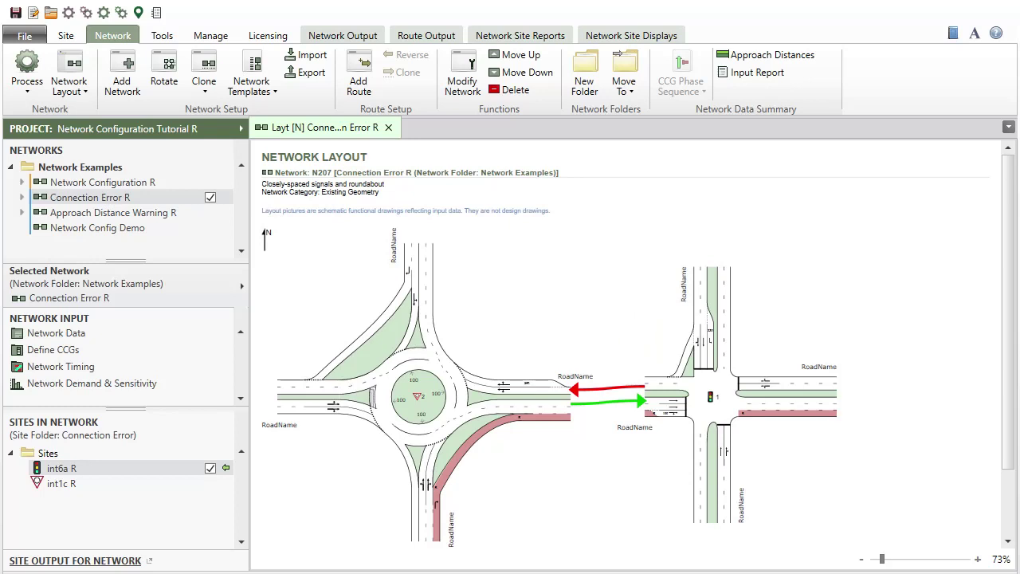
left_click(451, 59)
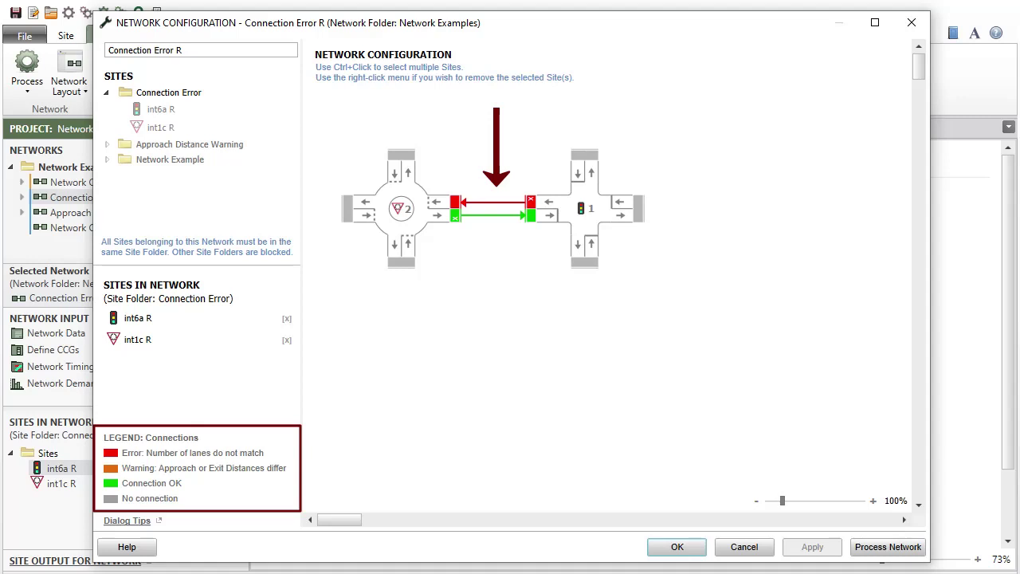
Choose Lane Geometry from the context menu of roundabout site 2 (int1c R)
mouse_move(458, 209)
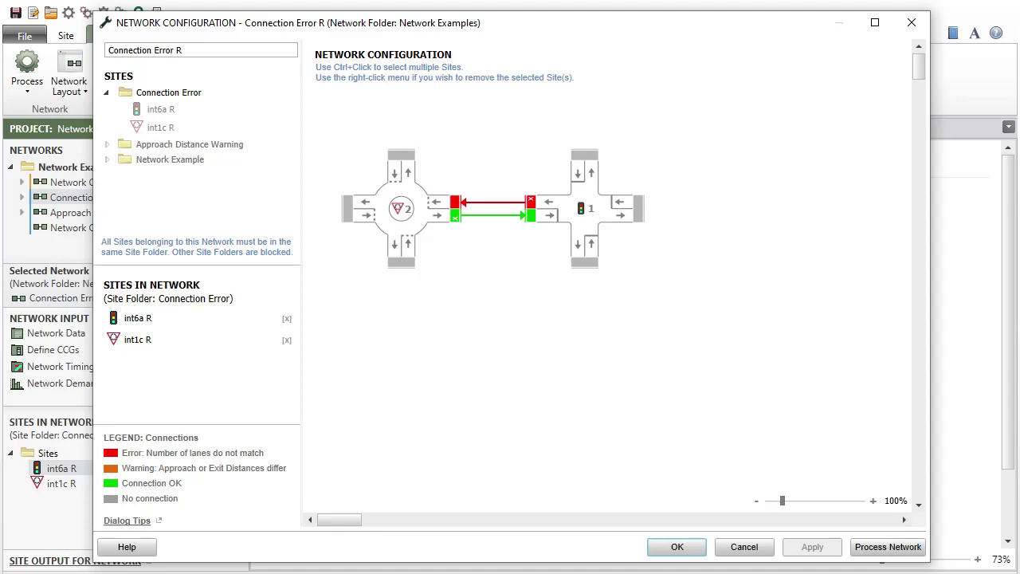
right_click(239, 339)
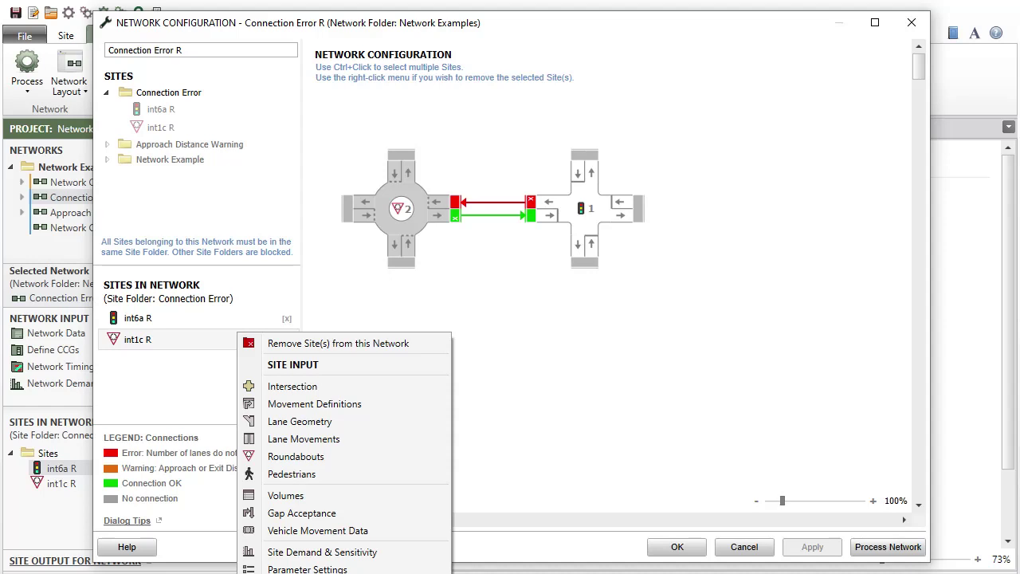
key("Escape")
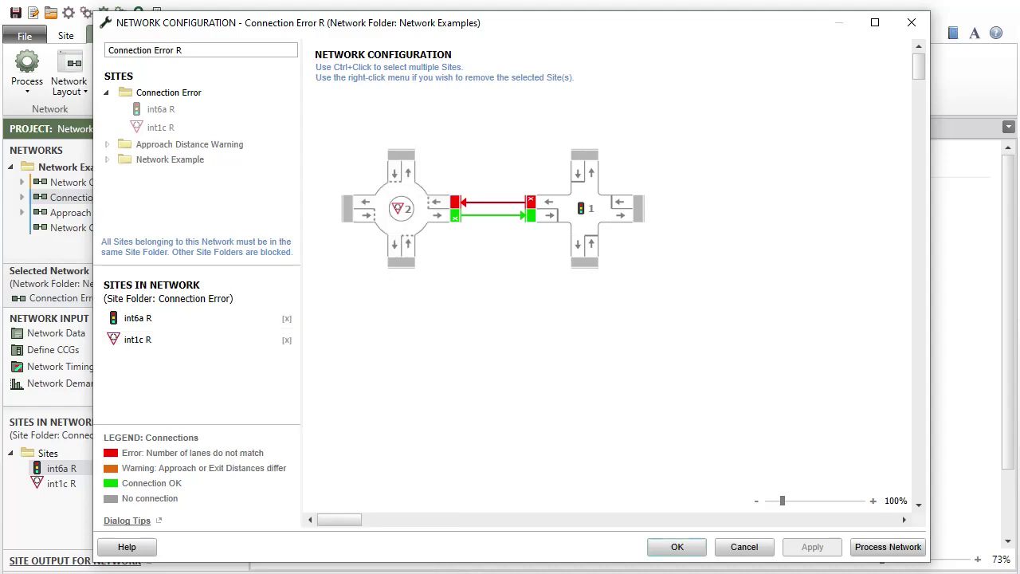
right_click(419, 212)
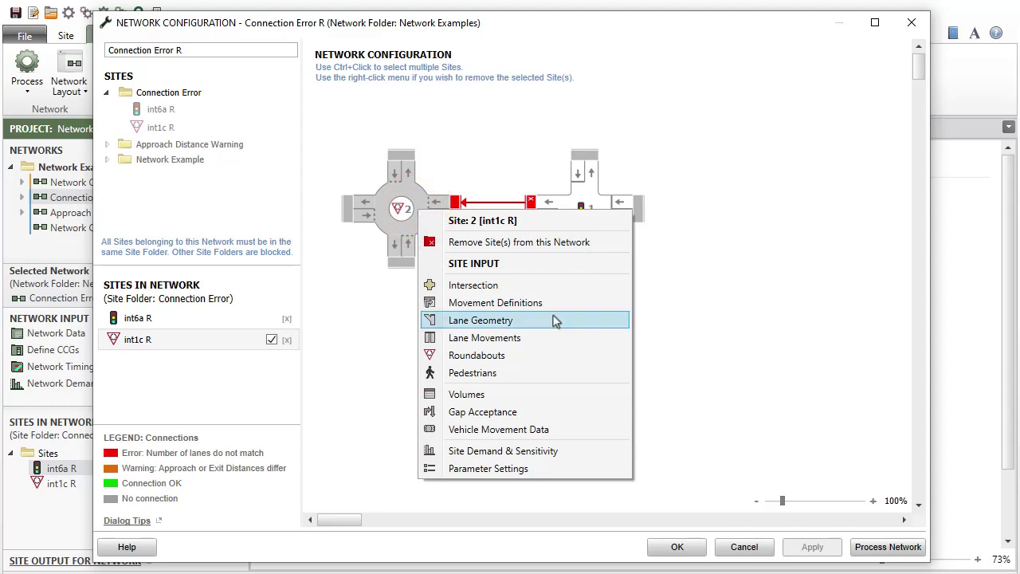
left_click(556, 319)
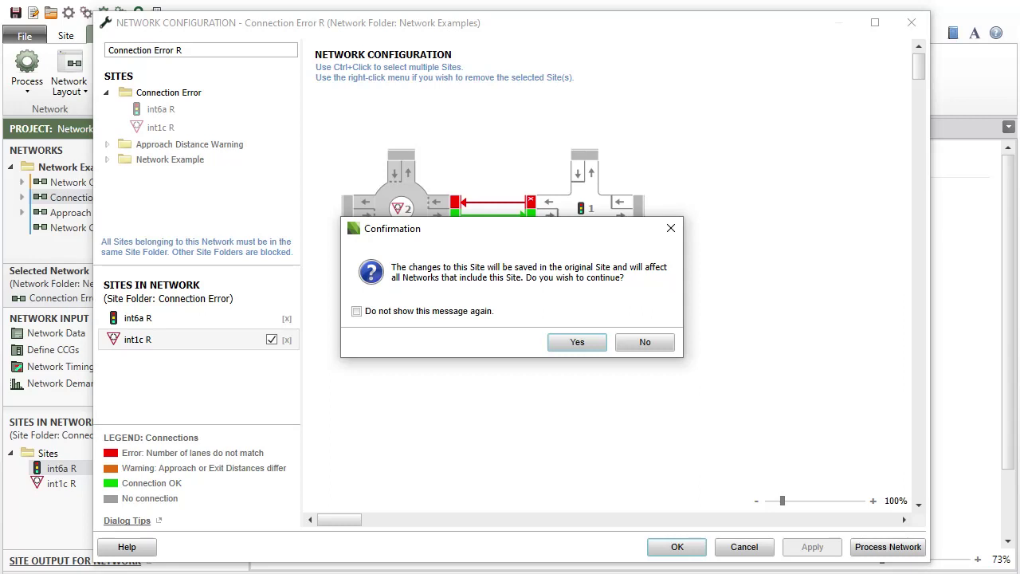
Accept editing the original site and make lane 2 of the East approach a Full-Length Lane
left_click(594, 343)
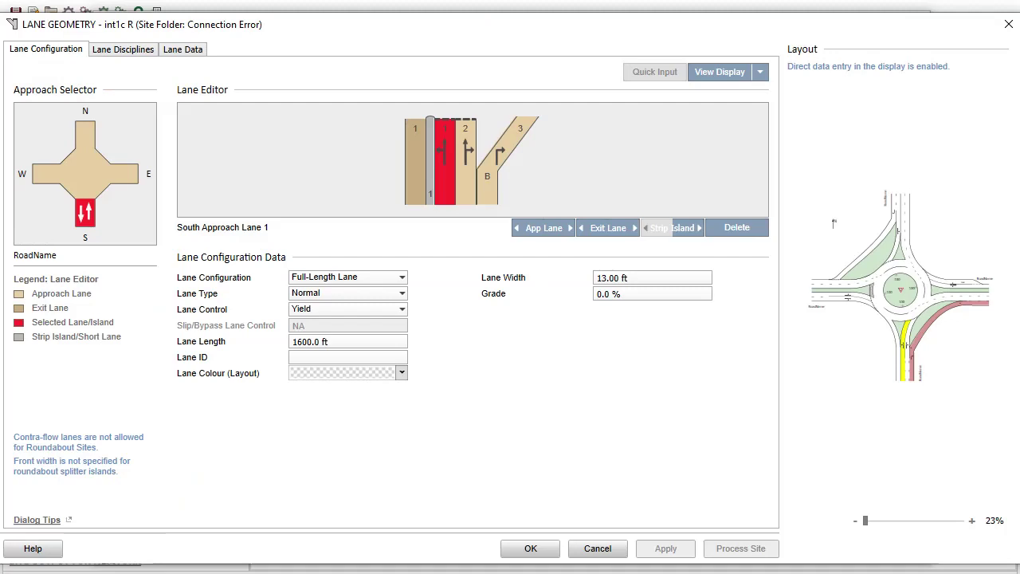
left_click(126, 174)
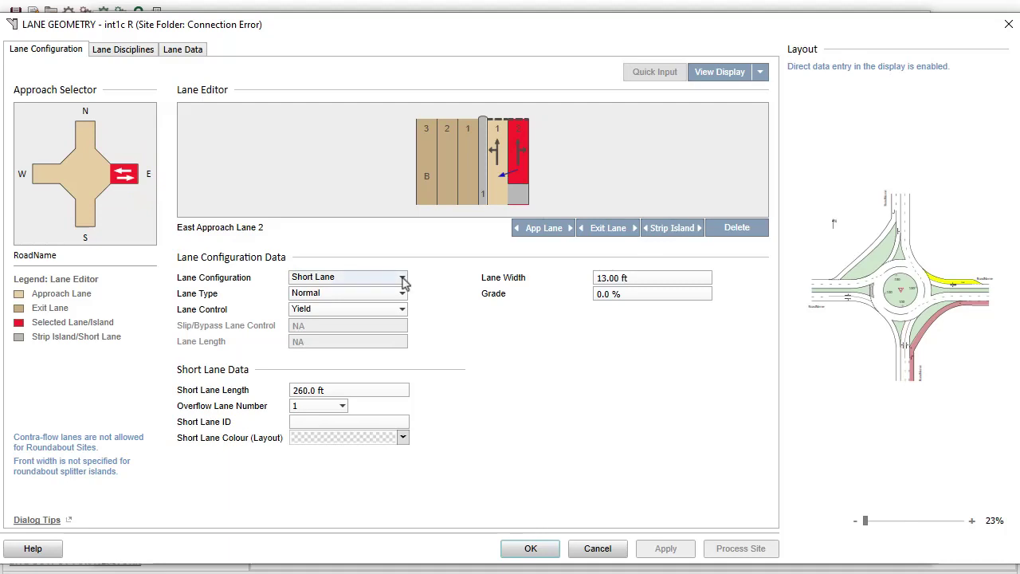
left_click(403, 277)
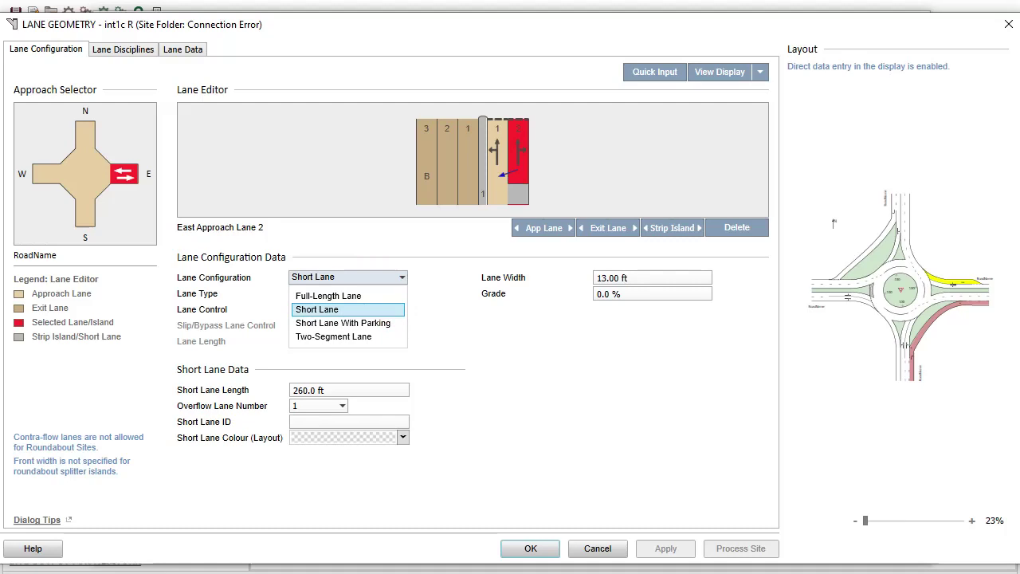
left_click(398, 298)
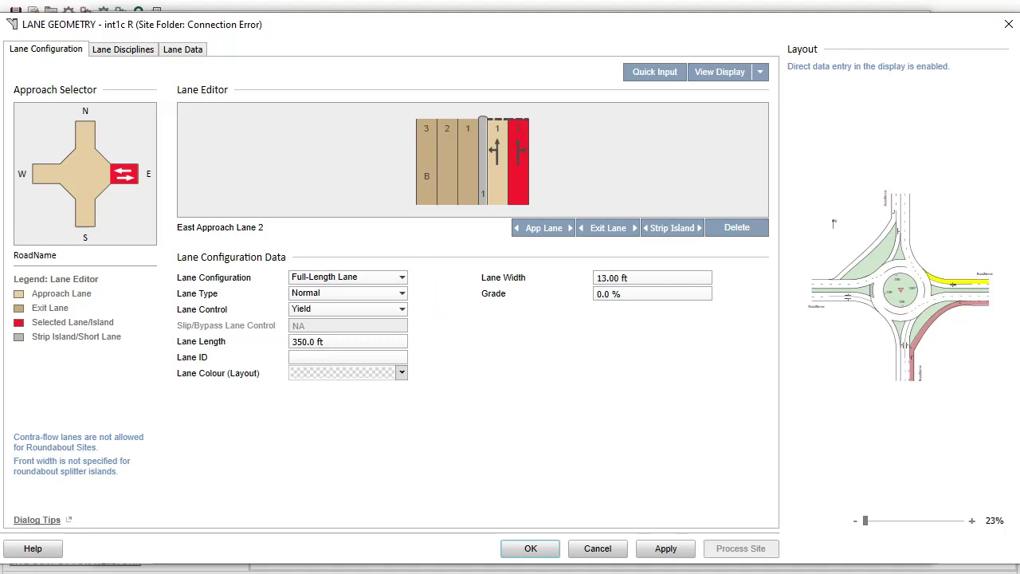
left_click(549, 549)
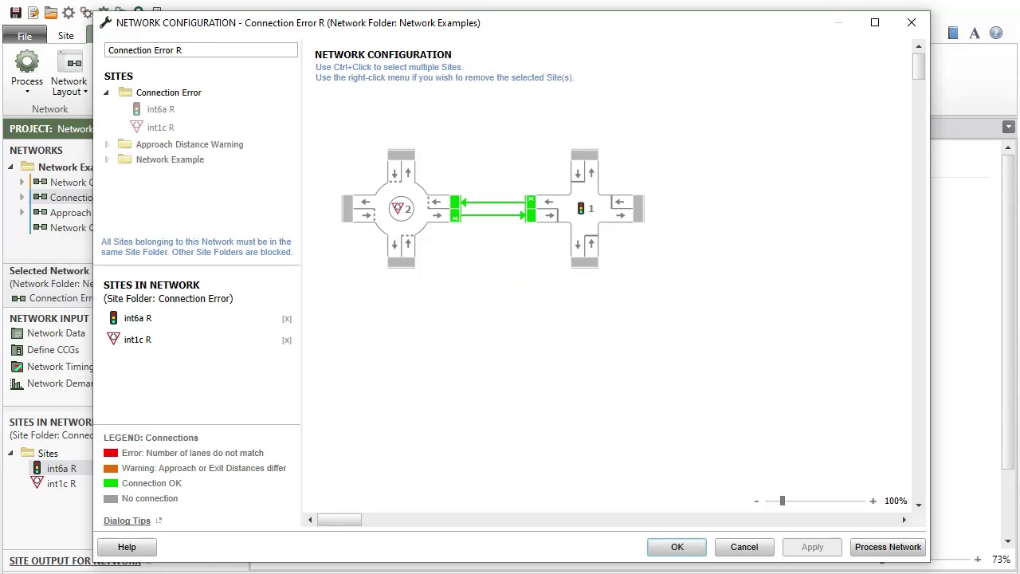
Confirm the Connection Error R configuration, then open the Approach Distance Warning R configuration
left_click(693, 549)
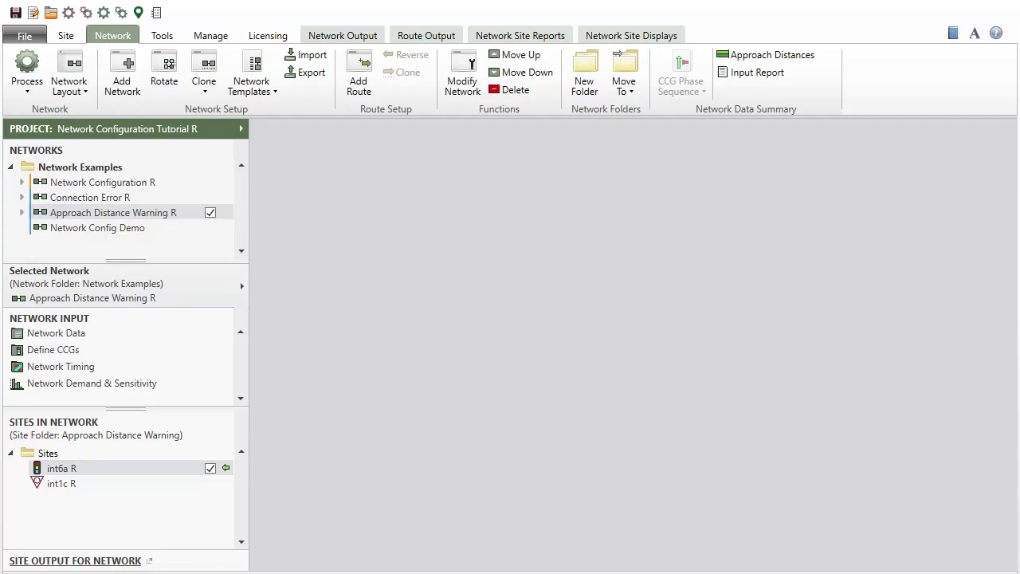
left_click(453, 66)
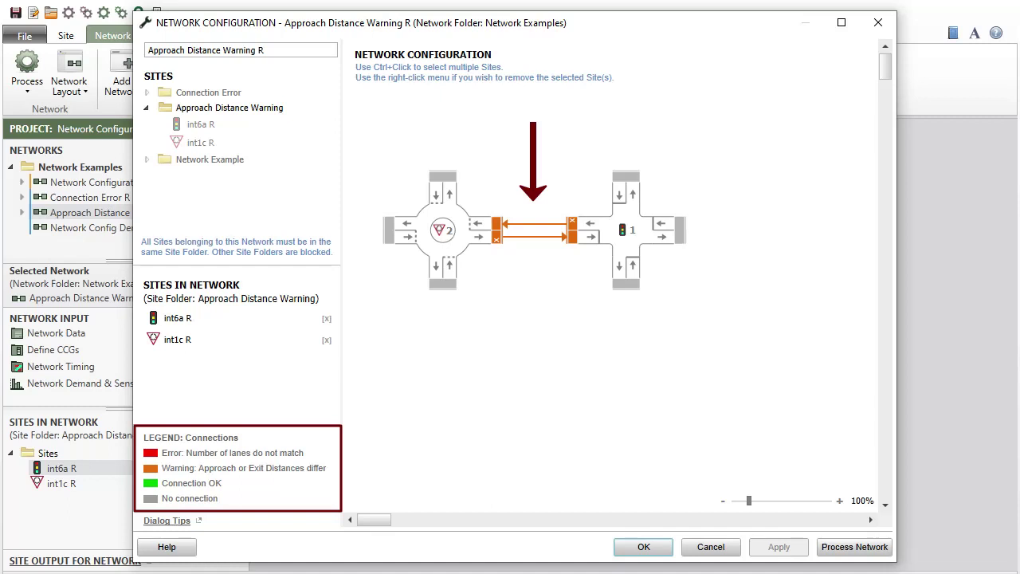
key("Return")
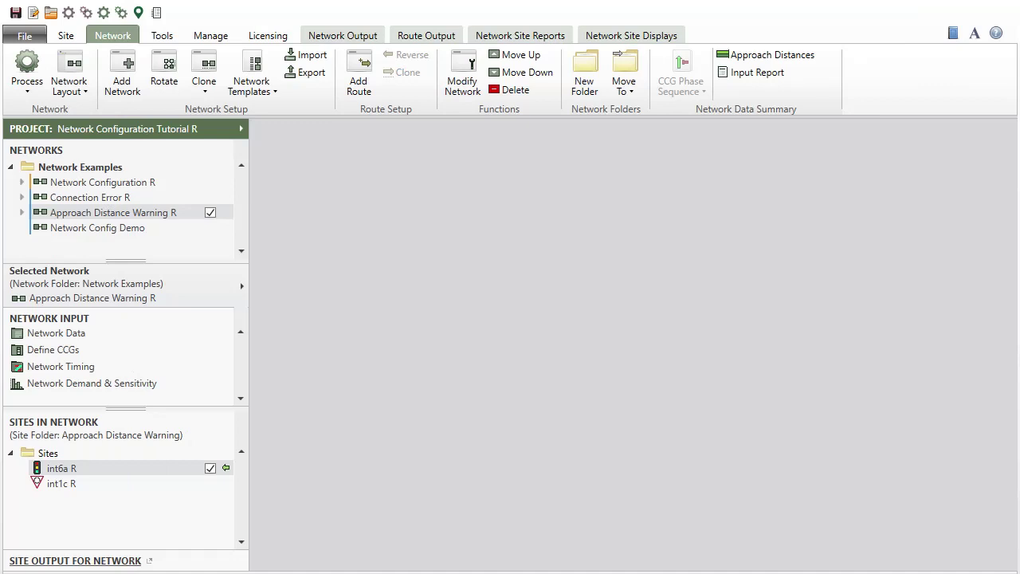
Show the Approach Distances report for Approach Distance Warning R, exposing the 350 vs 500 ft mismatch
left_click(822, 58)
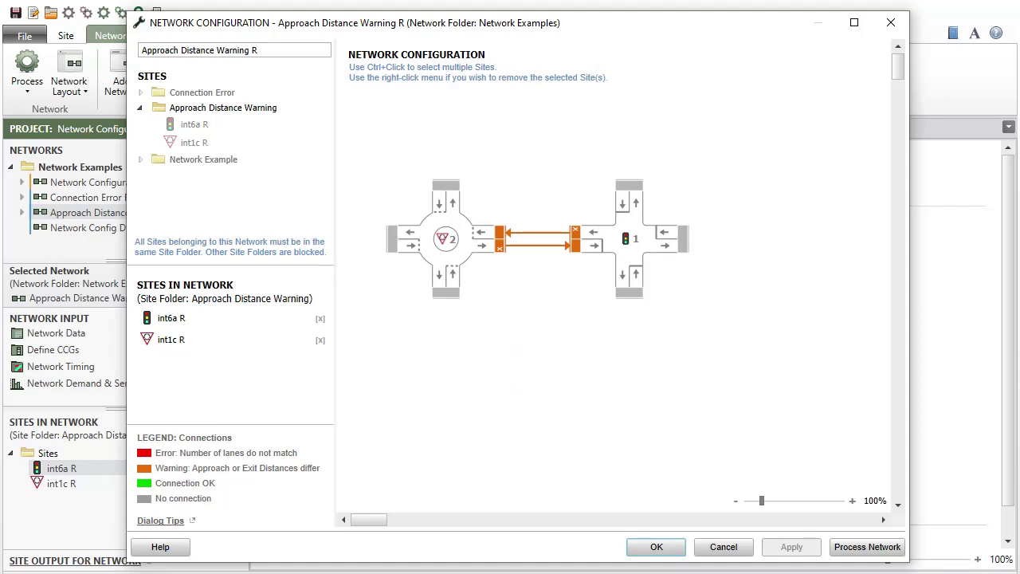
Read the orange connection's distance warning and tick roundabout site int1c R in Sites in Network
mouse_move(502, 238)
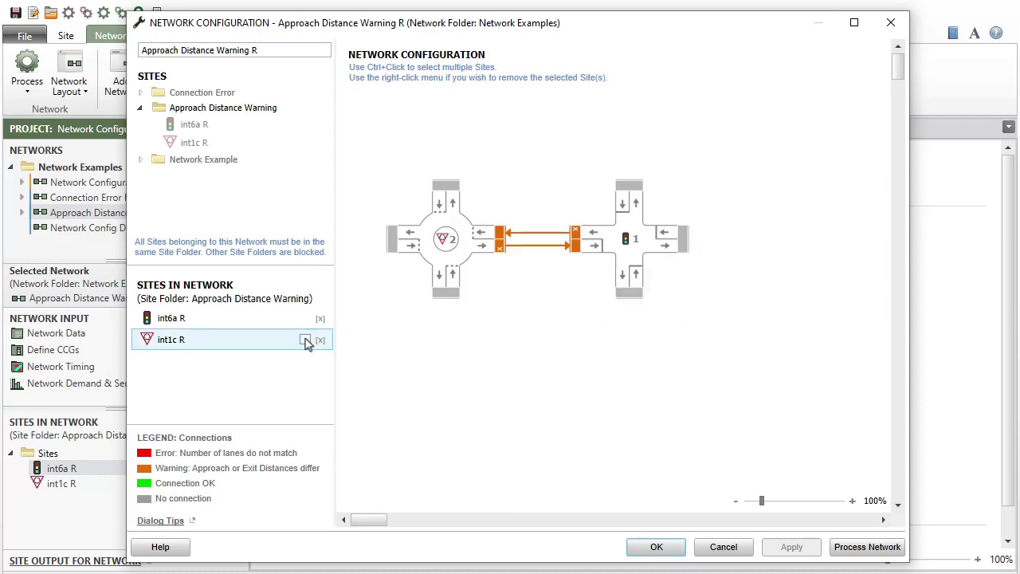
left_click(306, 341)
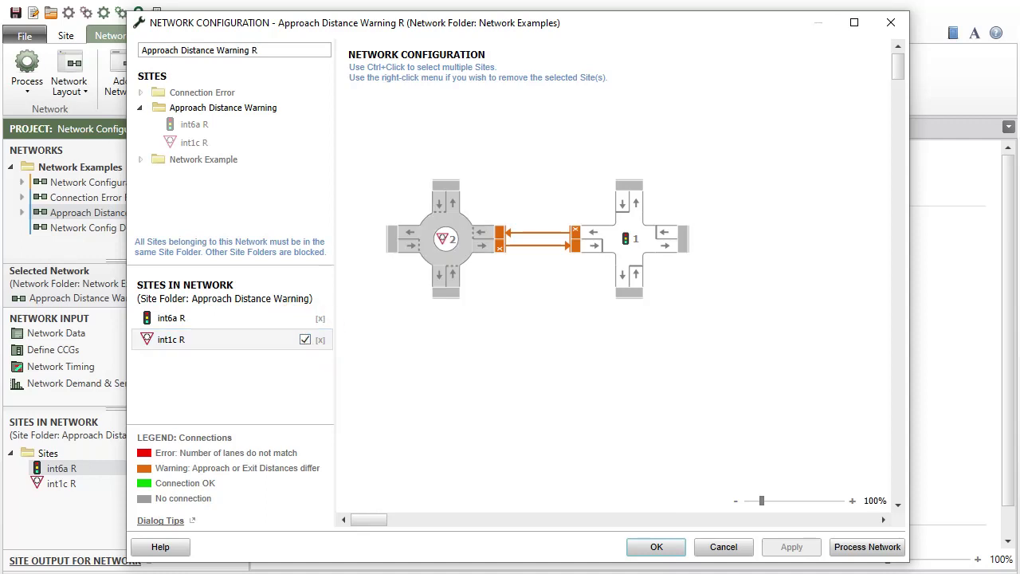
Change int1c R's east leg approach distance from 350 ft to 500 ft and apply it
left_click(465, 237)
right_click(465, 238)
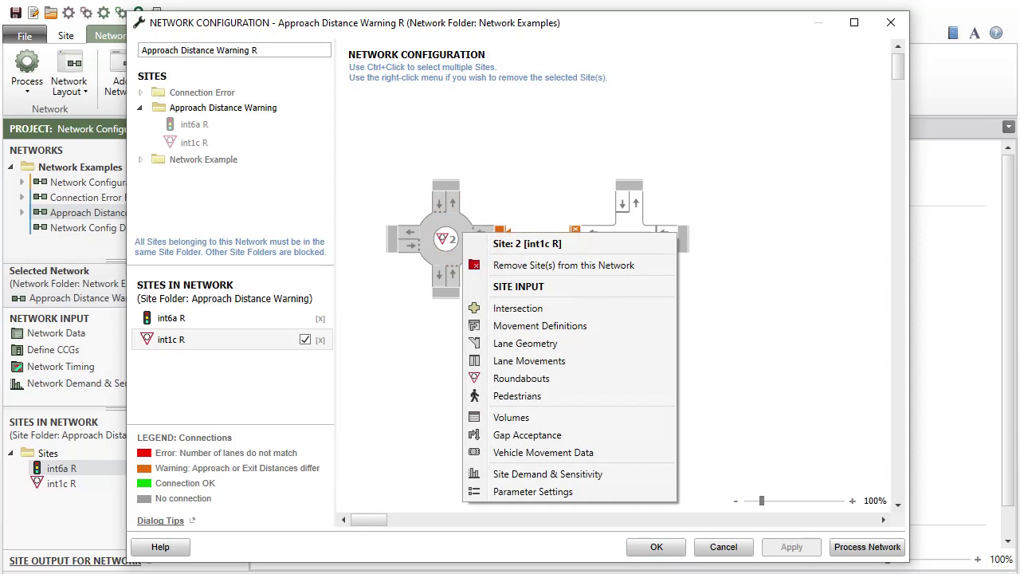
left_click(590, 308)
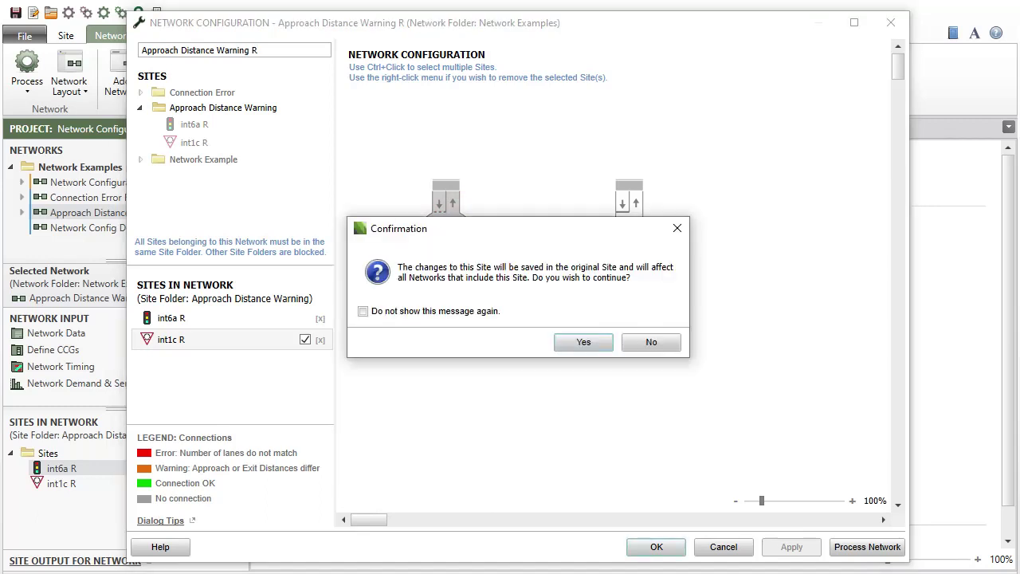
left_click(598, 345)
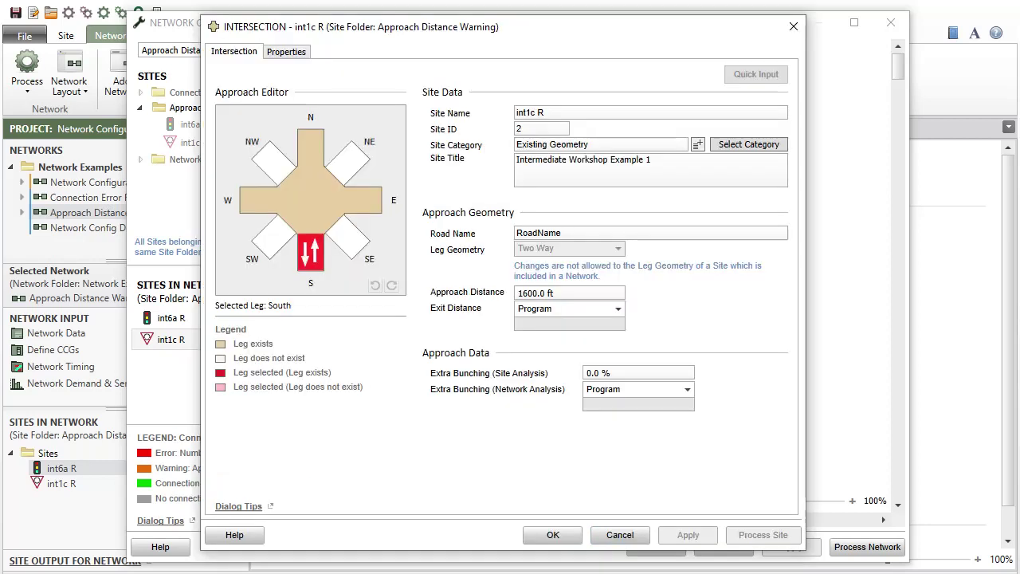
left_click(366, 200)
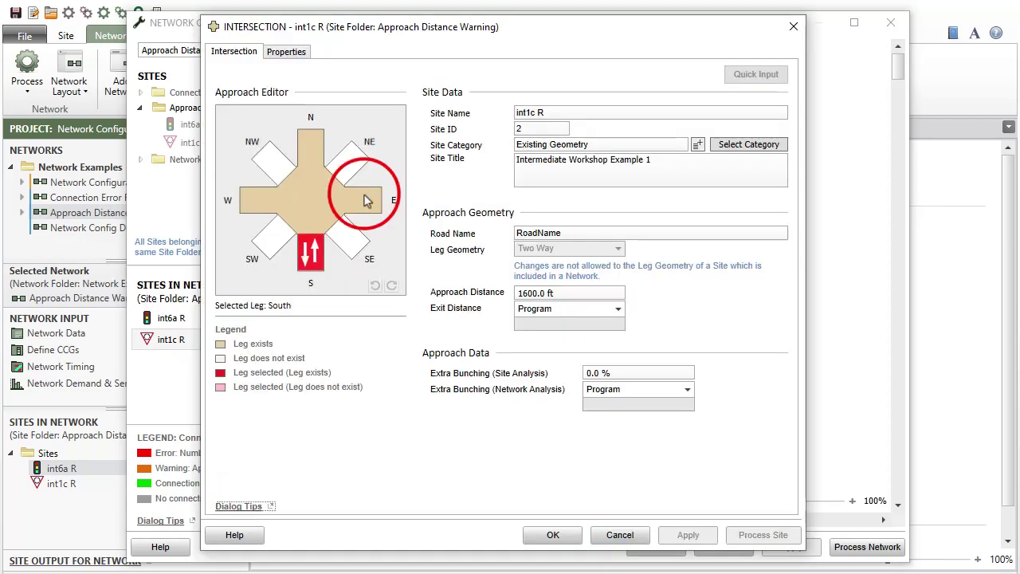
left_click(563, 292)
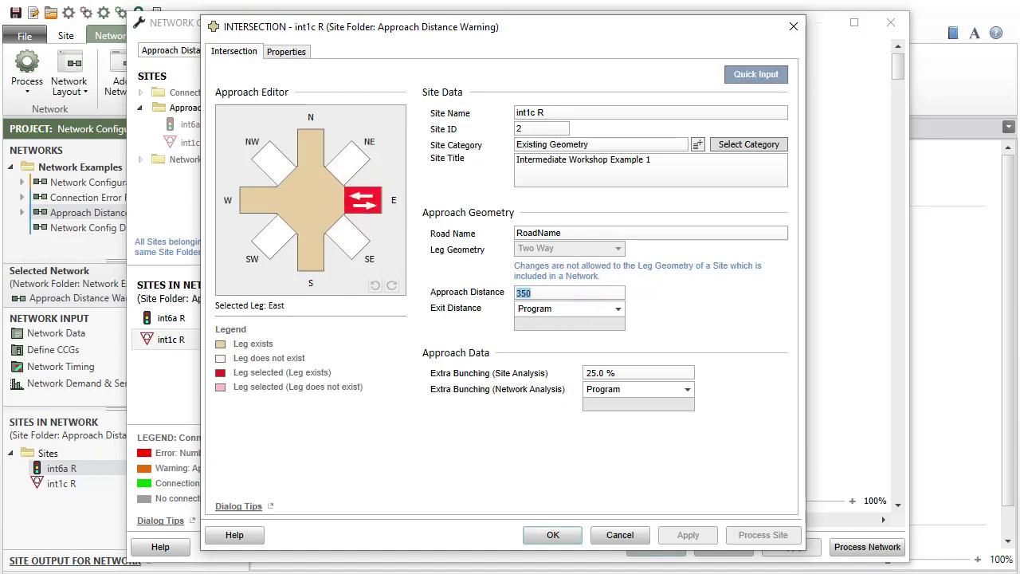
type("500")
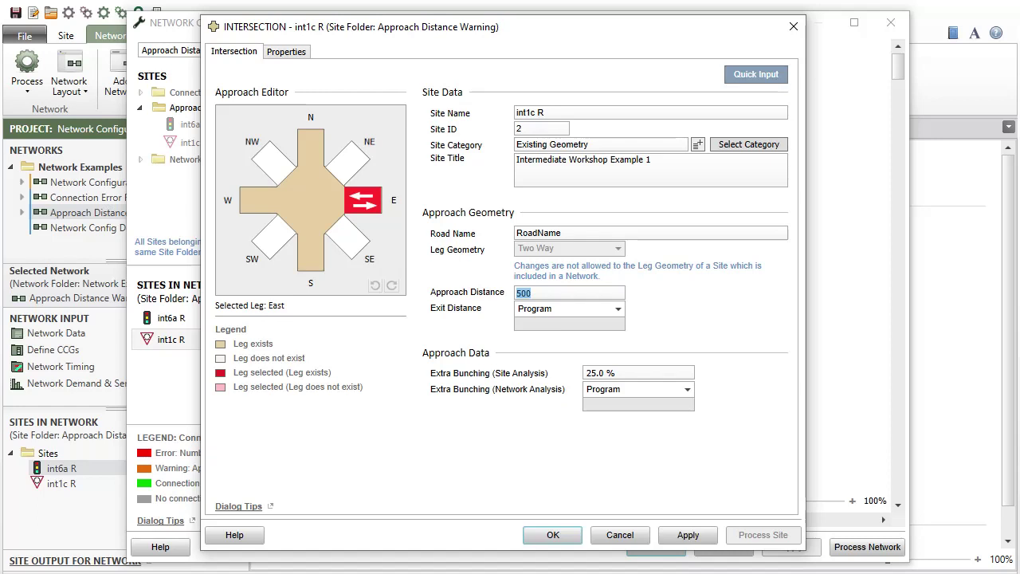
key("Tab")
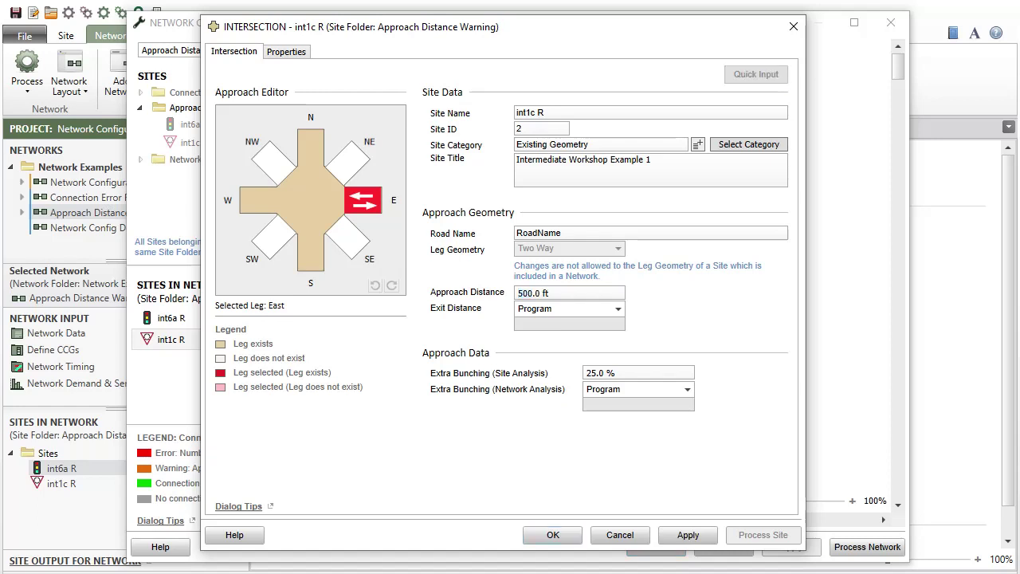
left_click(573, 540)
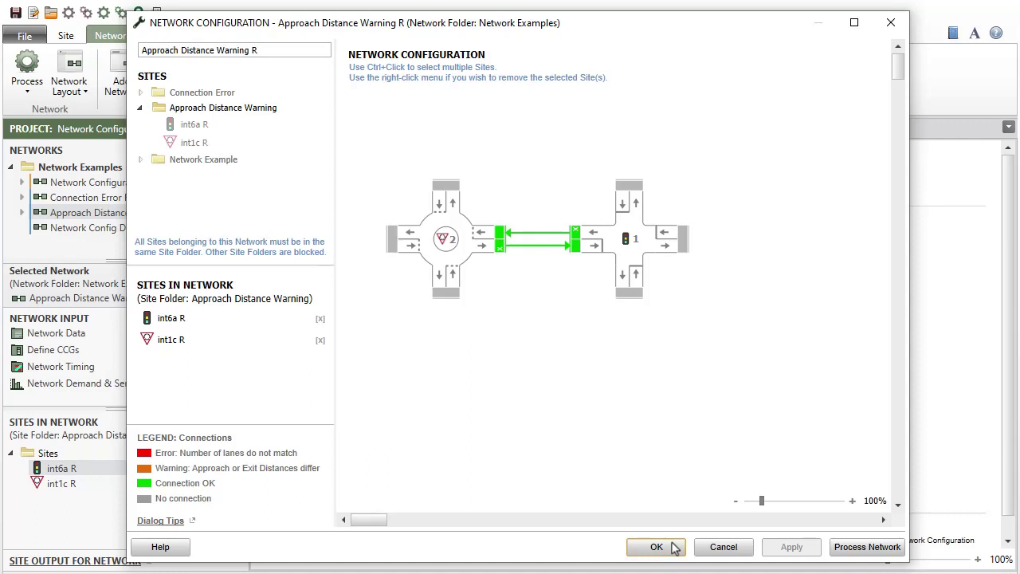
Close the network configuration now showing green connections and bring up the network output options
left_click(674, 547)
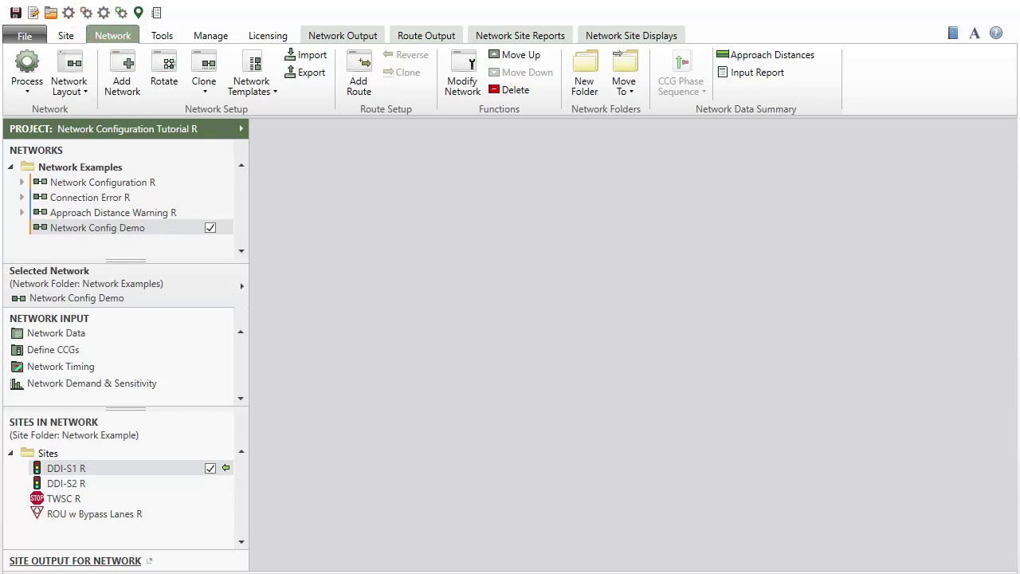
left_click(382, 40)
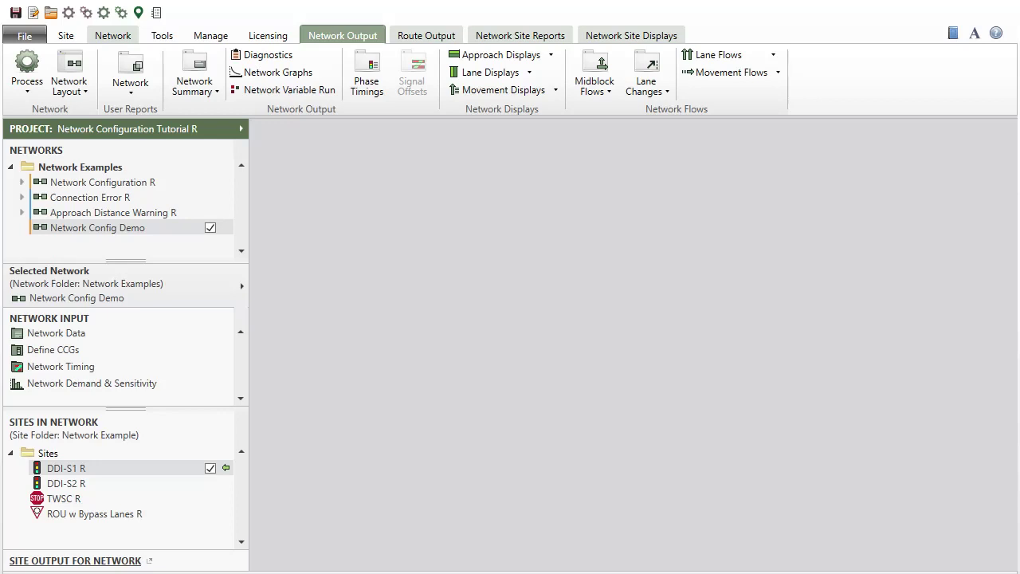
Review the Network Config Demo Network Summary report, then close it
left_click(212, 69)
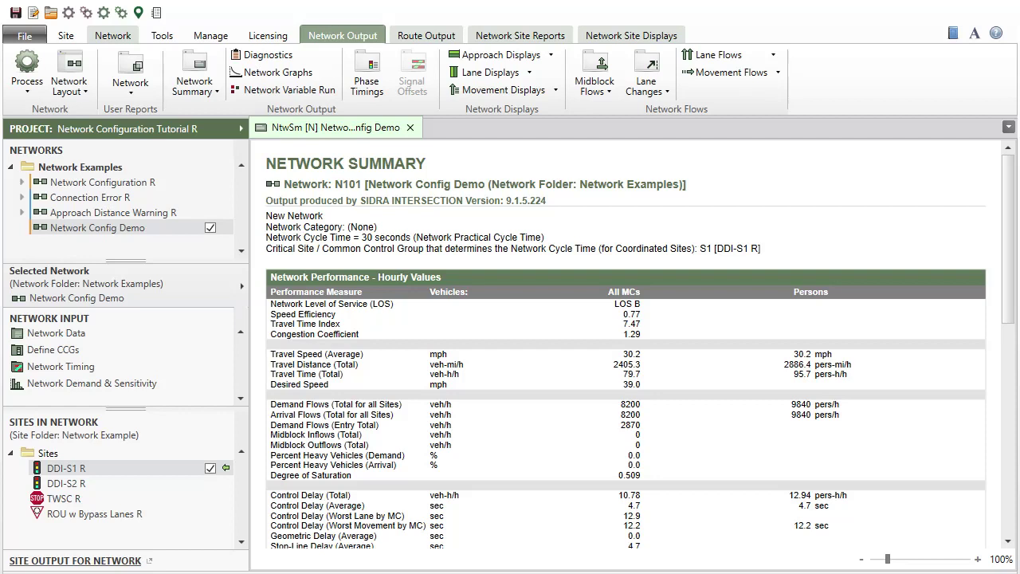
key("ctrl+F4")
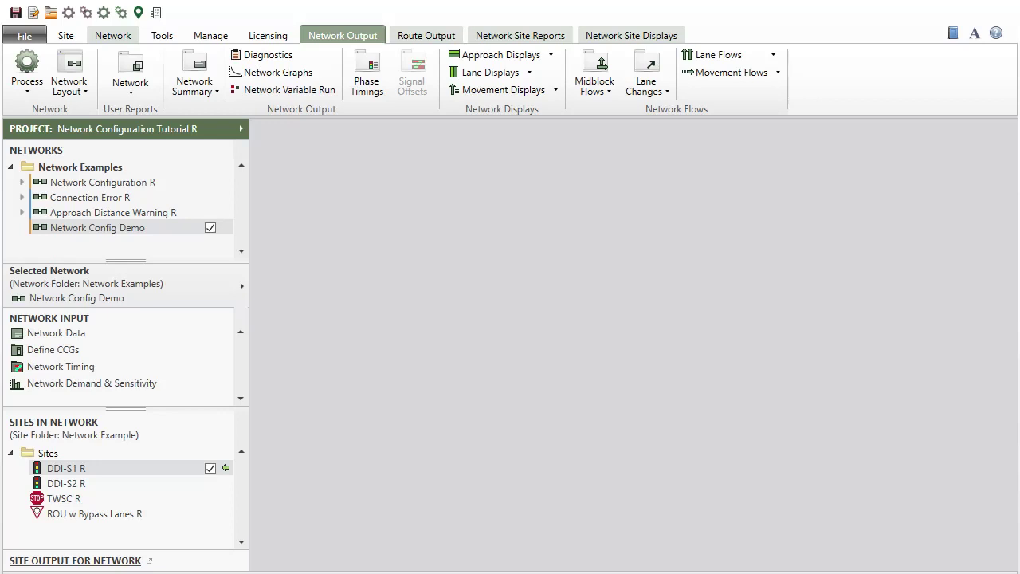
left_click(551, 57)
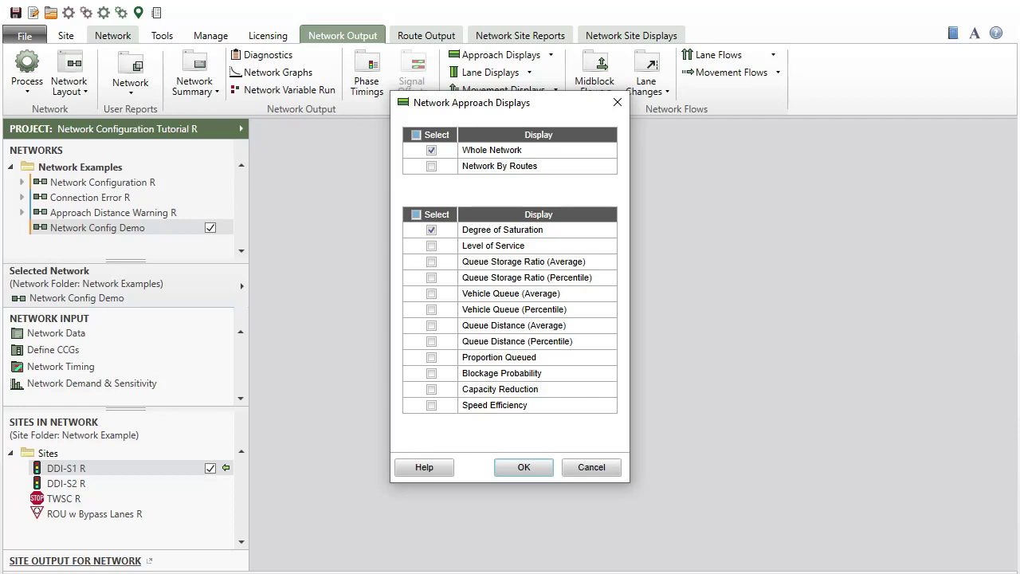
Display the whole-network Degree of Saturation approach view, then close it
left_click(541, 469)
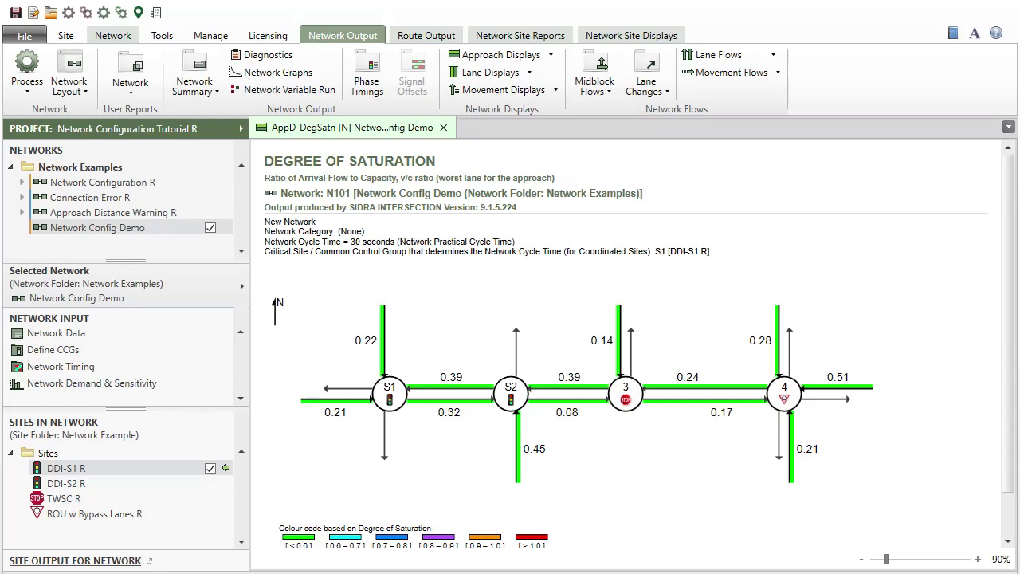
key("ctrl+F4")
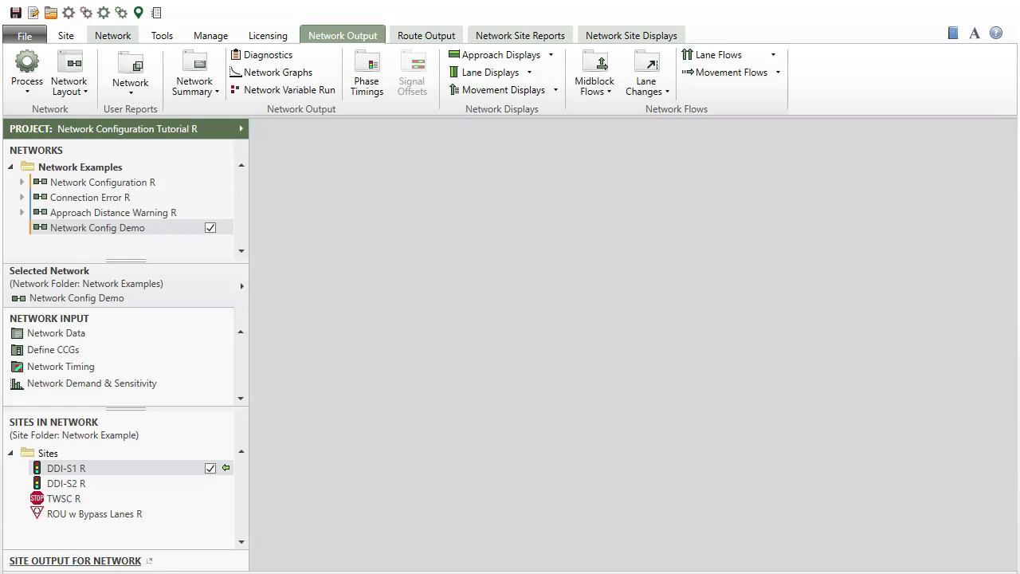
left_click(526, 71)
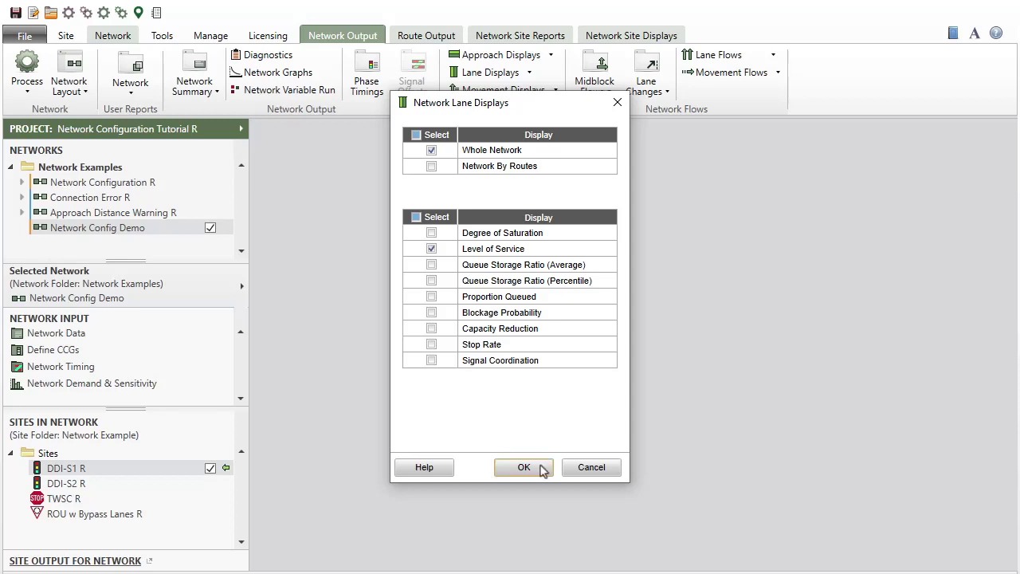
Display the whole-network lane Level of Service view, then close it
left_click(540, 468)
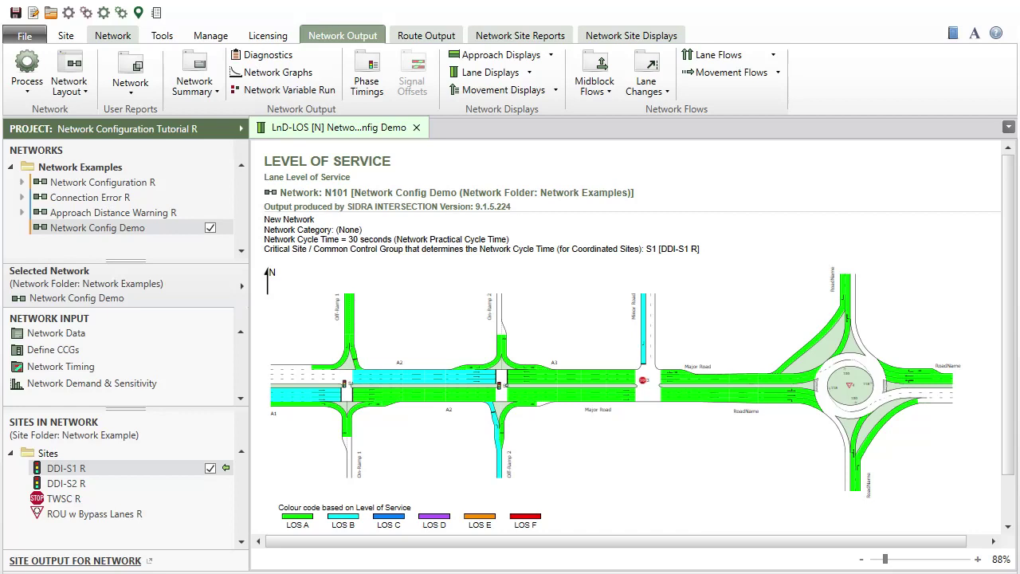
key("ctrl+F4")
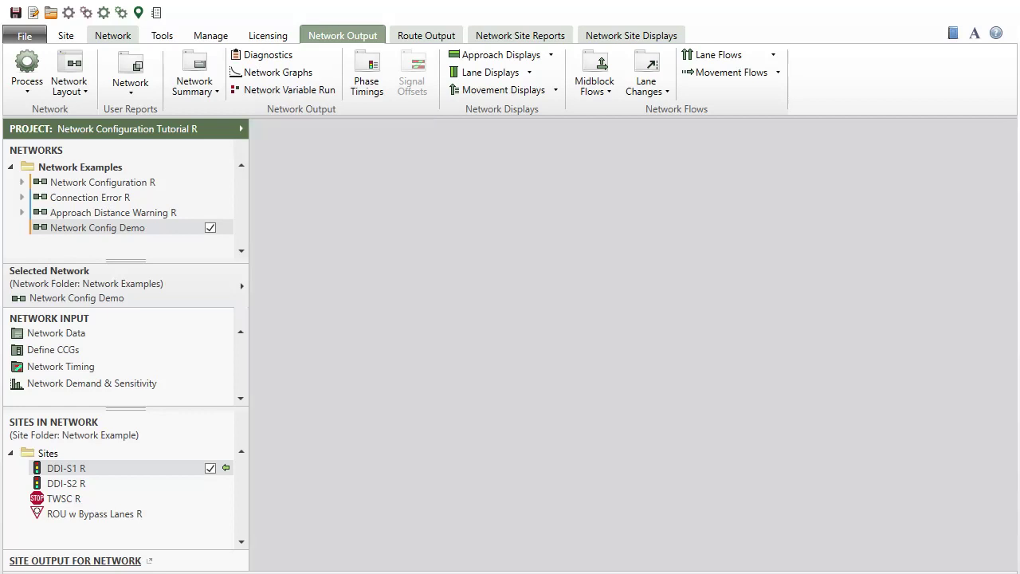
left_click(557, 91)
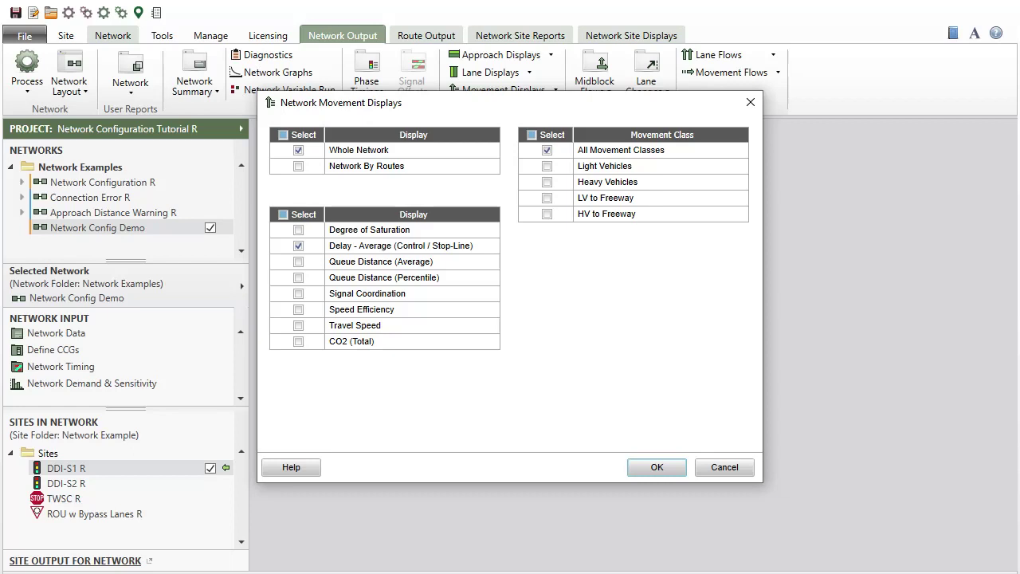
Display the Delay - Average movement view for all movement classes, then close it
left_click(674, 470)
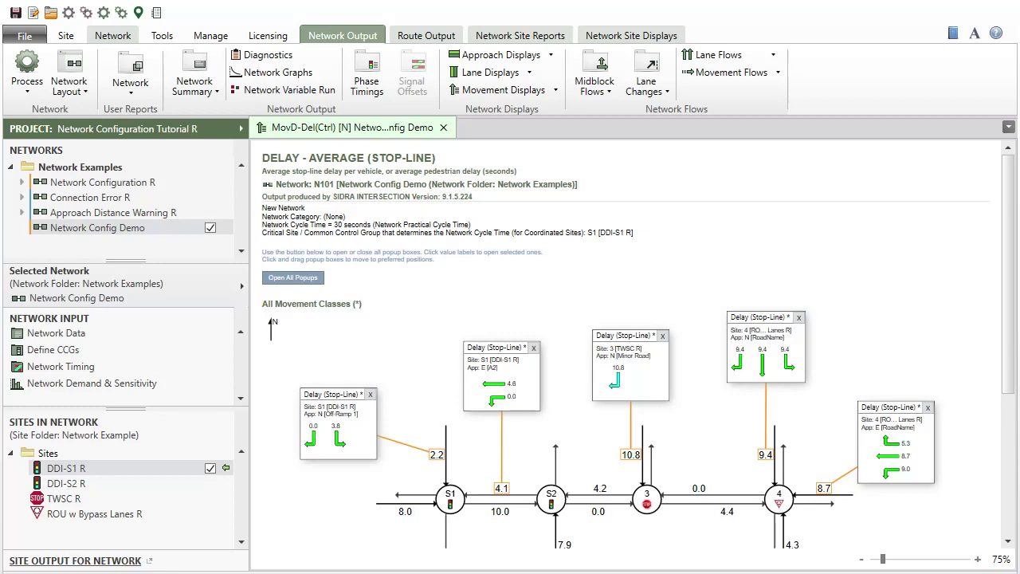
key("ctrl+F4")
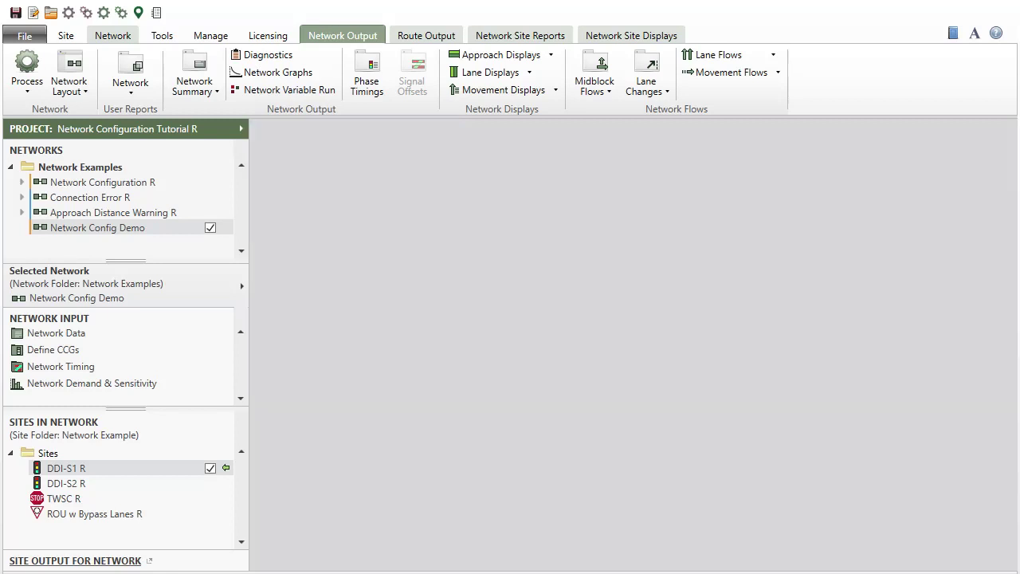
key("Return")
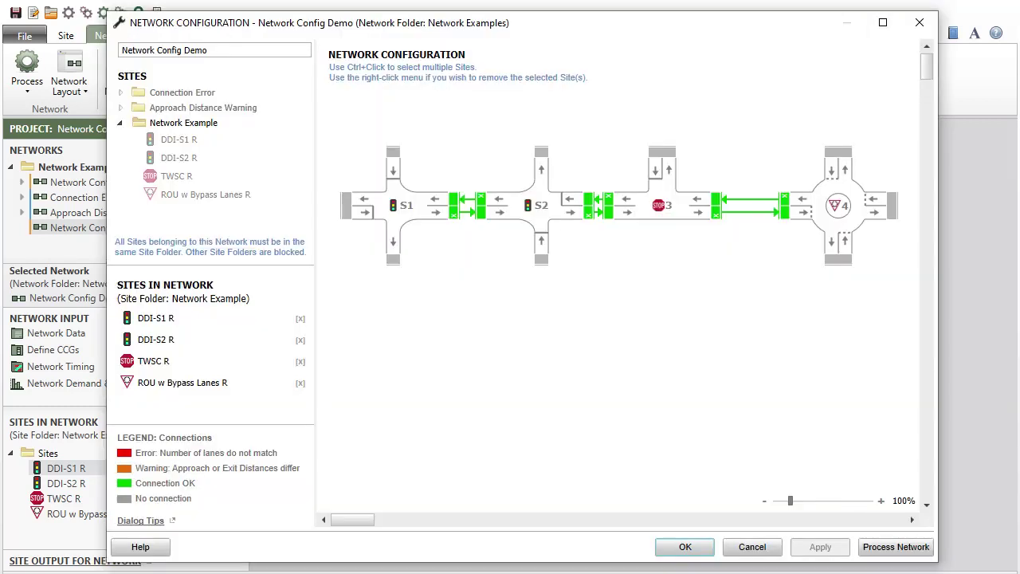